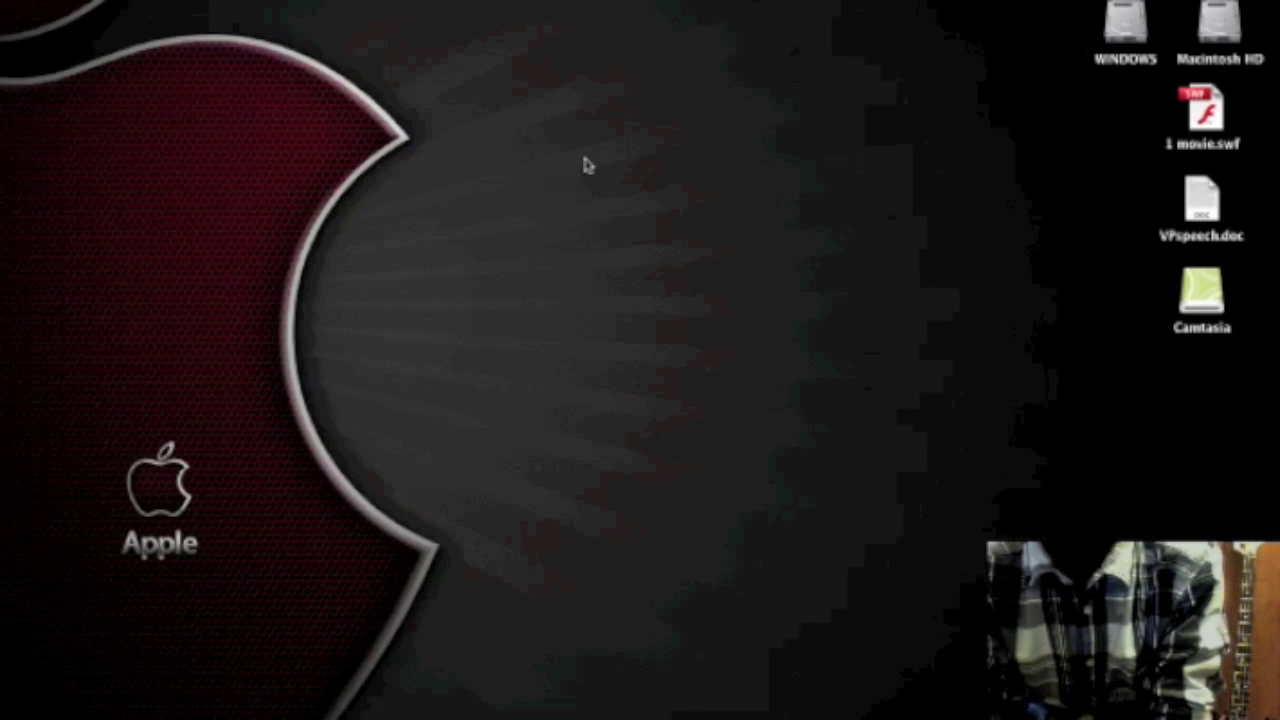
Open the system Sound input settings, then tuck that window out of the way.
{"action": "left_click", "coordinate": [25, 0]}
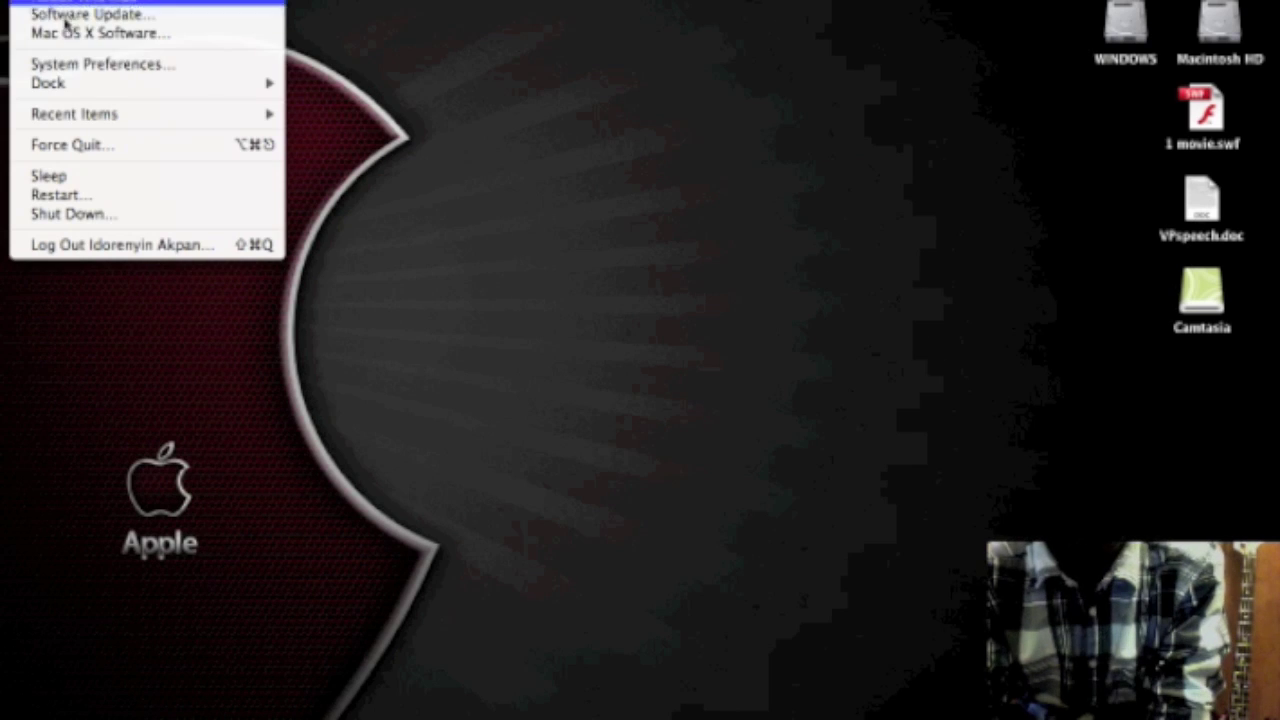
{"action": "left_click", "coordinate": [94, 64]}
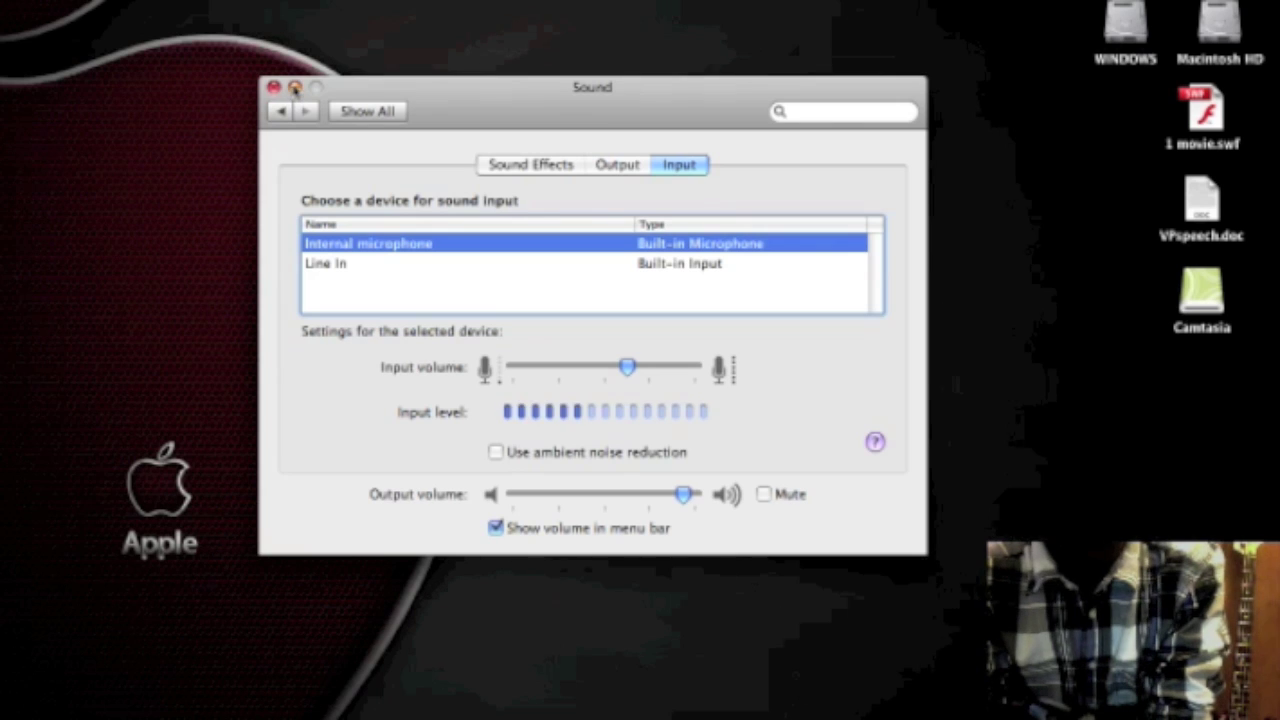
{"action": "left_click", "coordinate": [294, 88]}
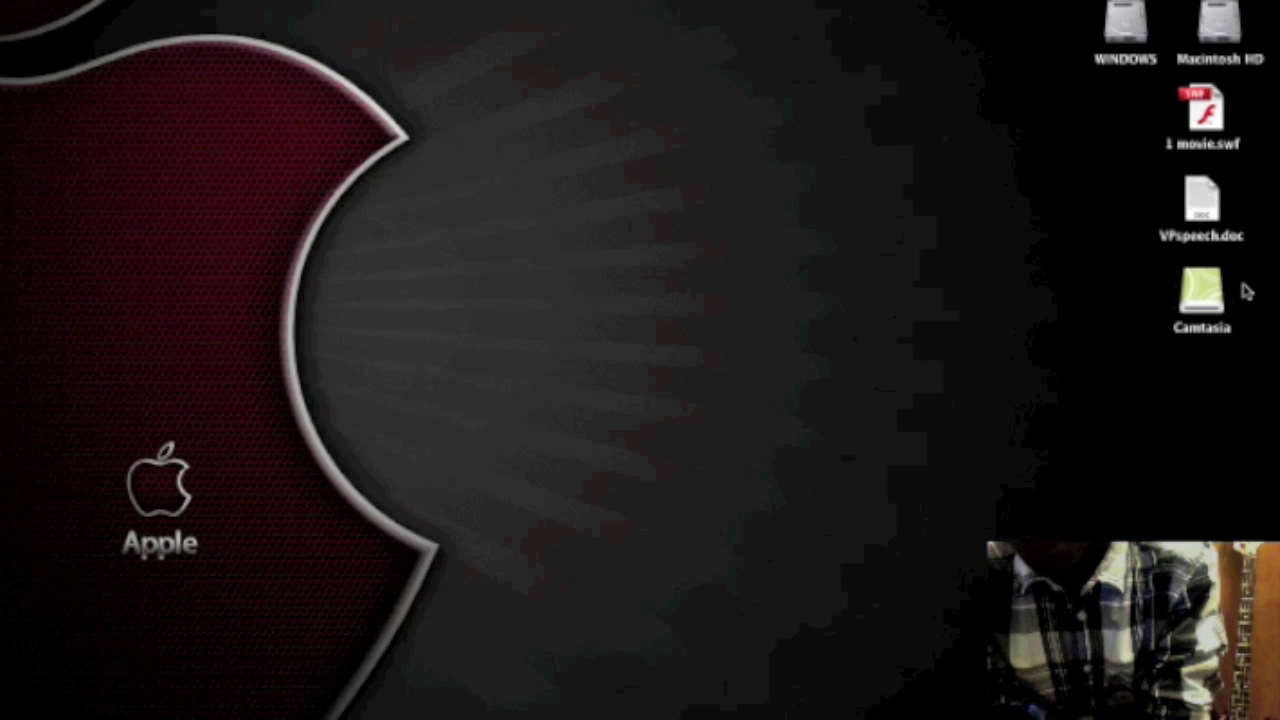
Create a new Electric Guitar project named 'Test'.
{"action": "mouse_move", "coordinate": [1276, 298]}
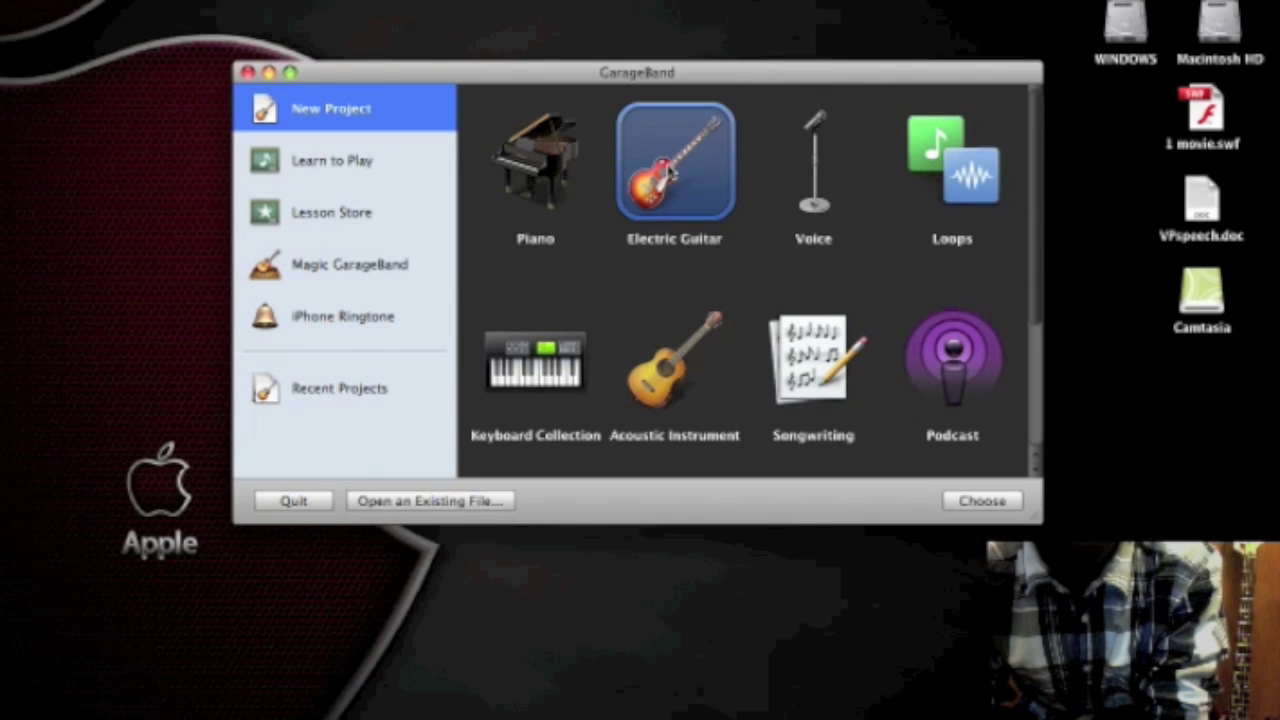
{"action": "key", "text": "super+q"}
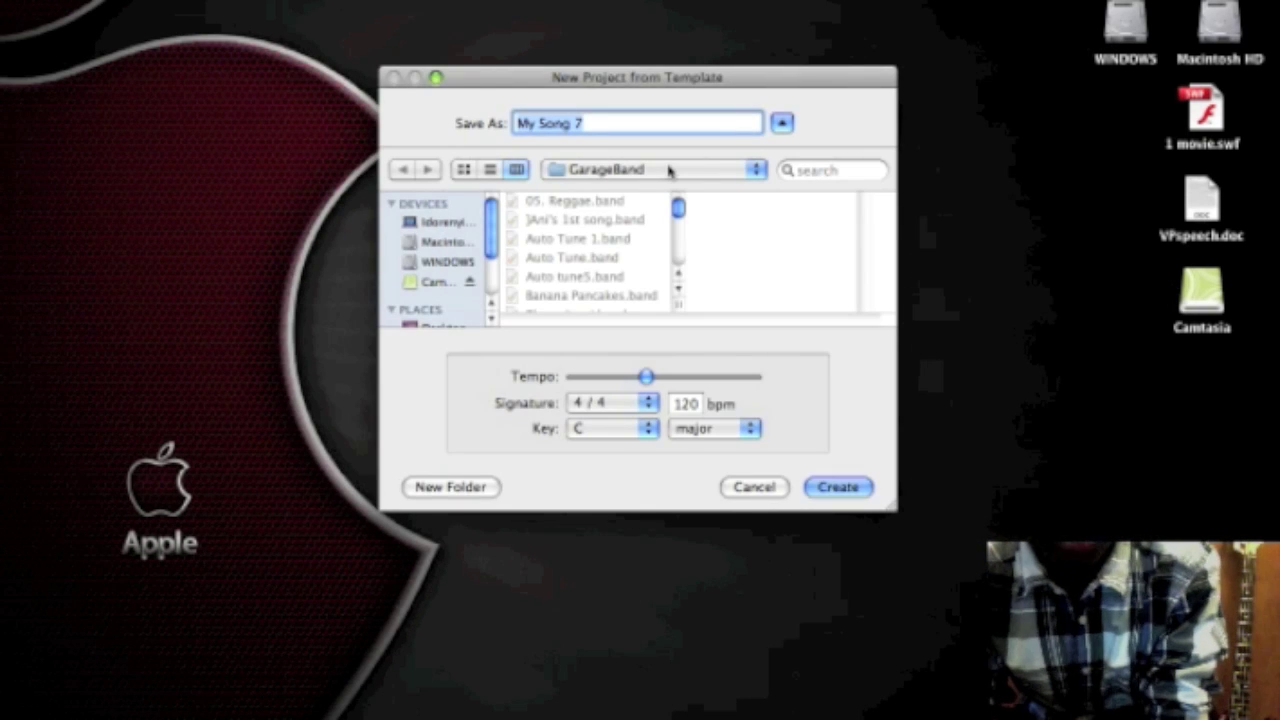
{"action": "key", "text": "BackSpace"}
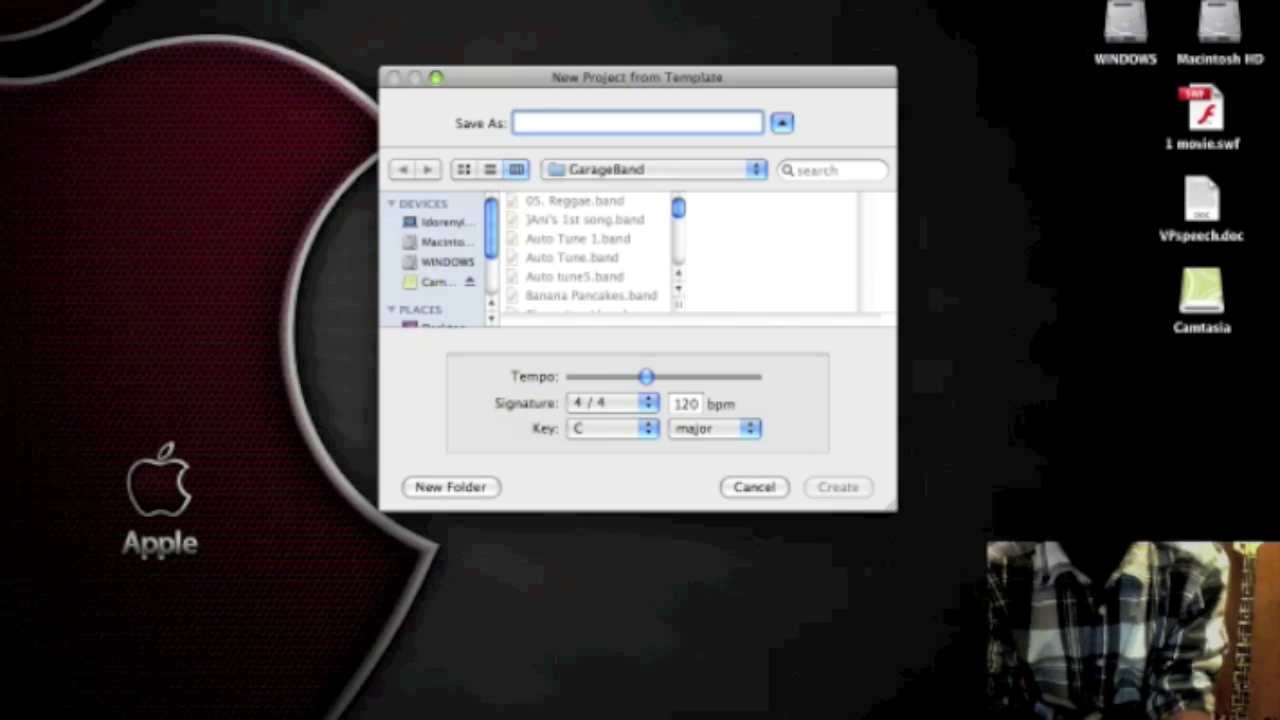
{"action": "type", "text": "Tes"}
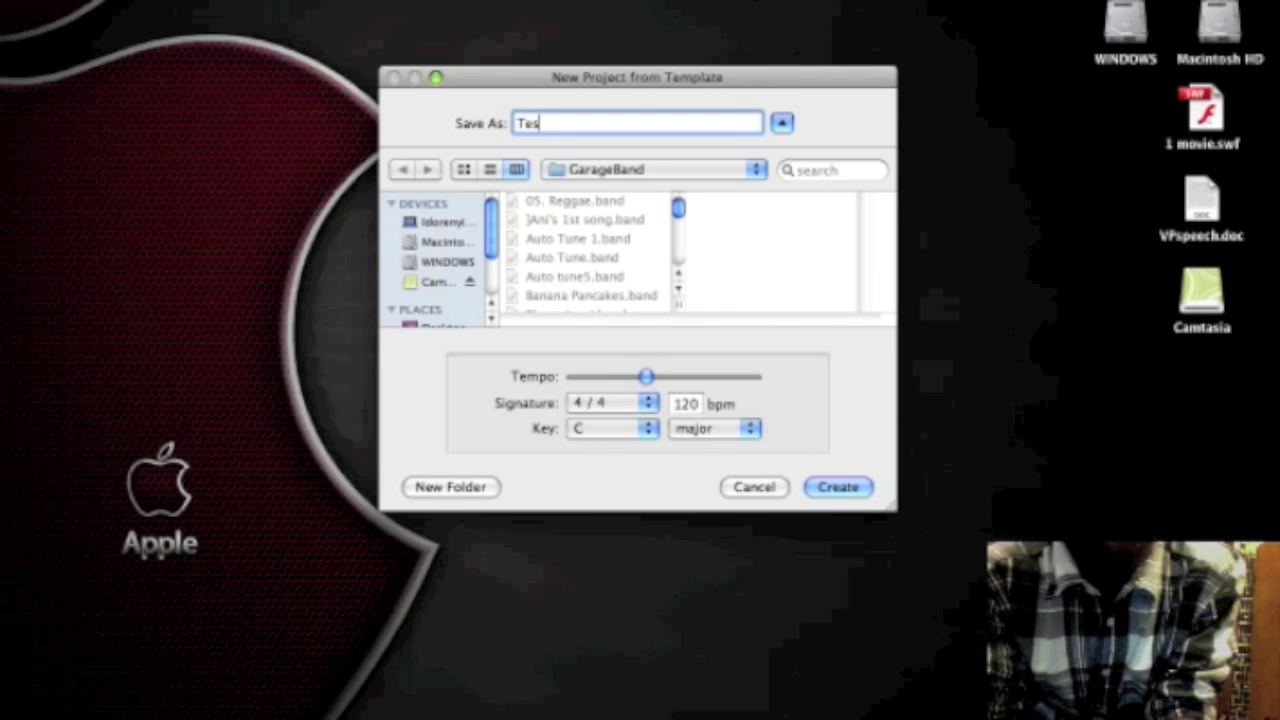
{"action": "type", "text": "t"}
{"action": "key", "text": "Return"}
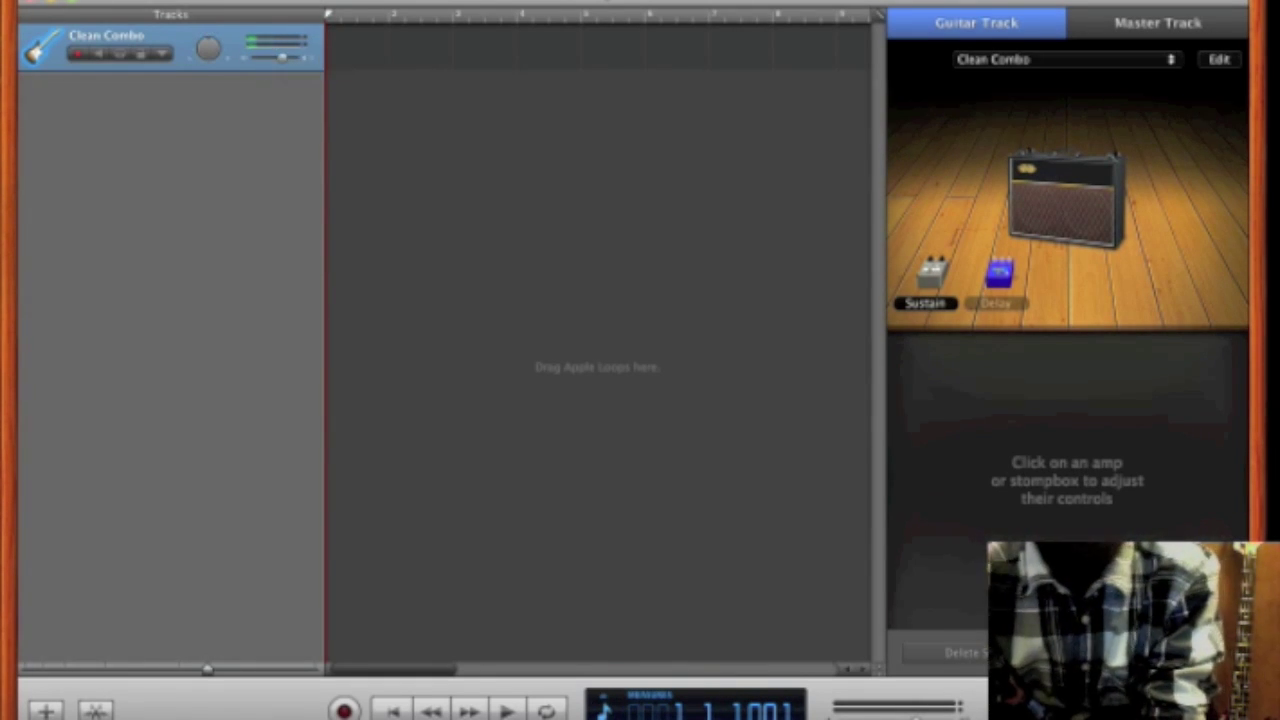
Open the GarageBand application menu once the Clean Combo project has loaded.
{"action": "left_click", "coordinate": [130, 0]}
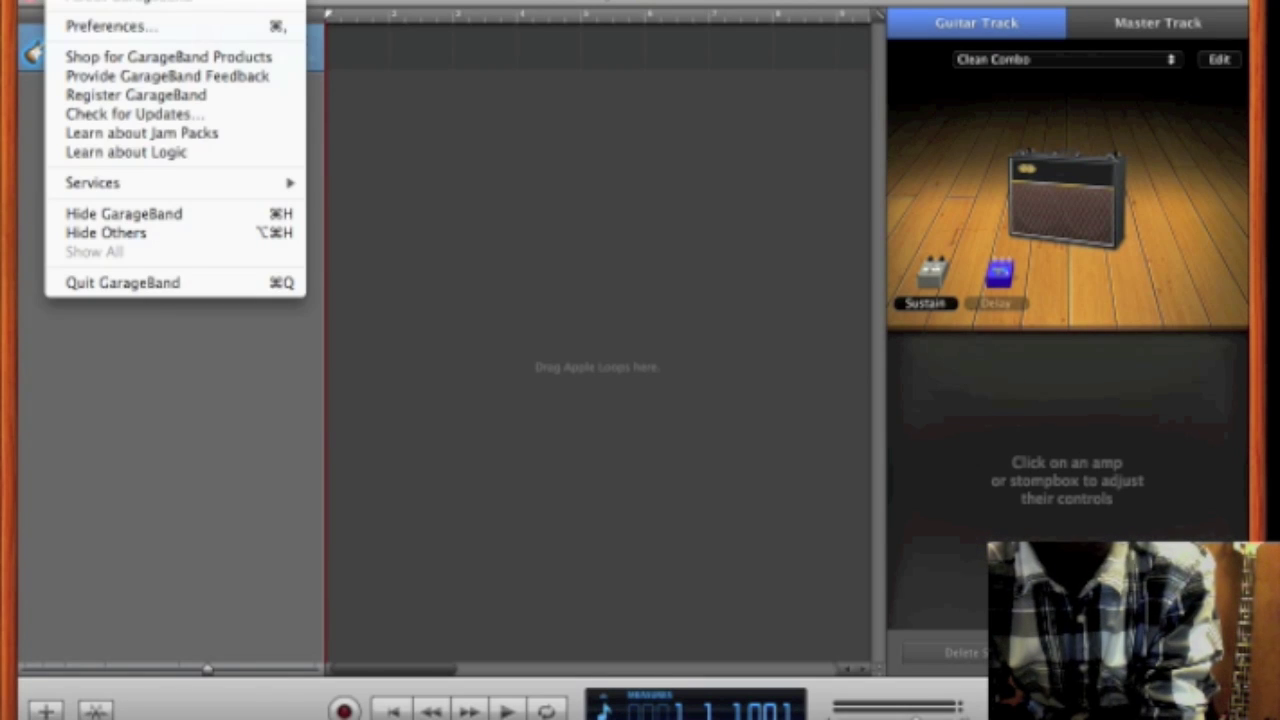
Set the Audio/MIDI preference's audio input to Built-in Input, confirm the driver change, and close Preferences.
{"action": "left_click", "coordinate": [135, 28]}
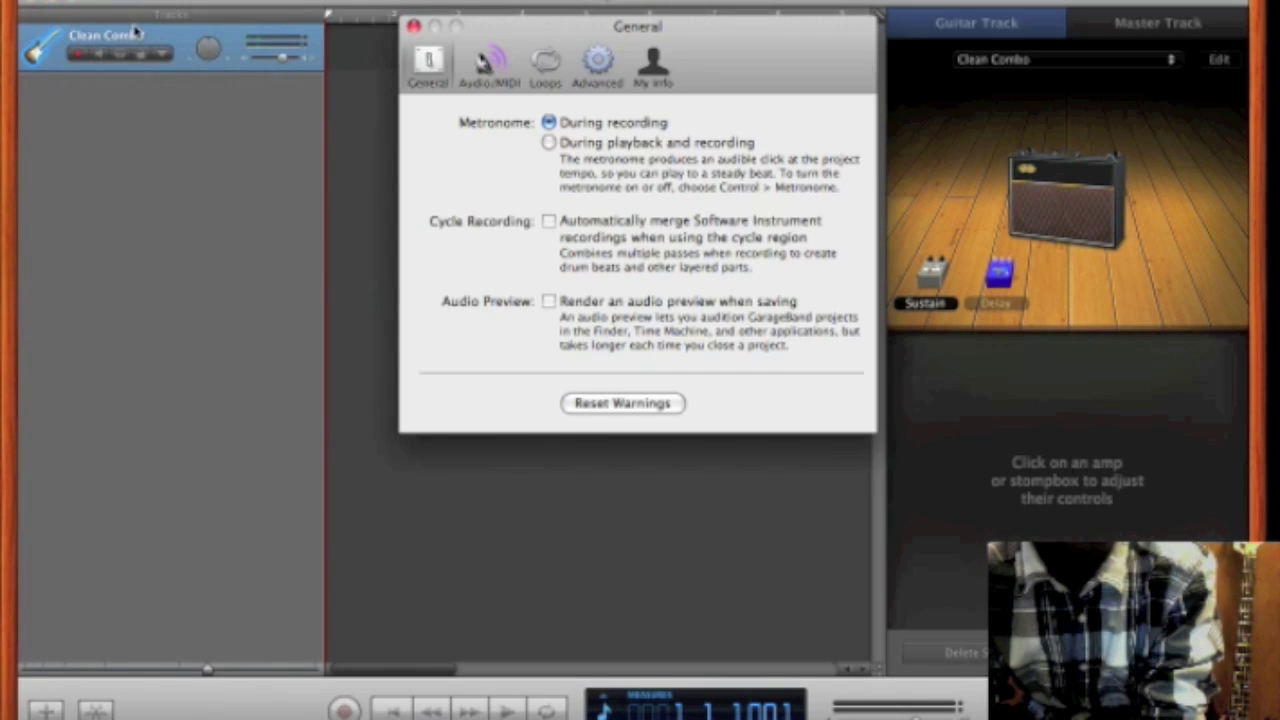
{"action": "left_click", "coordinate": [488, 70]}
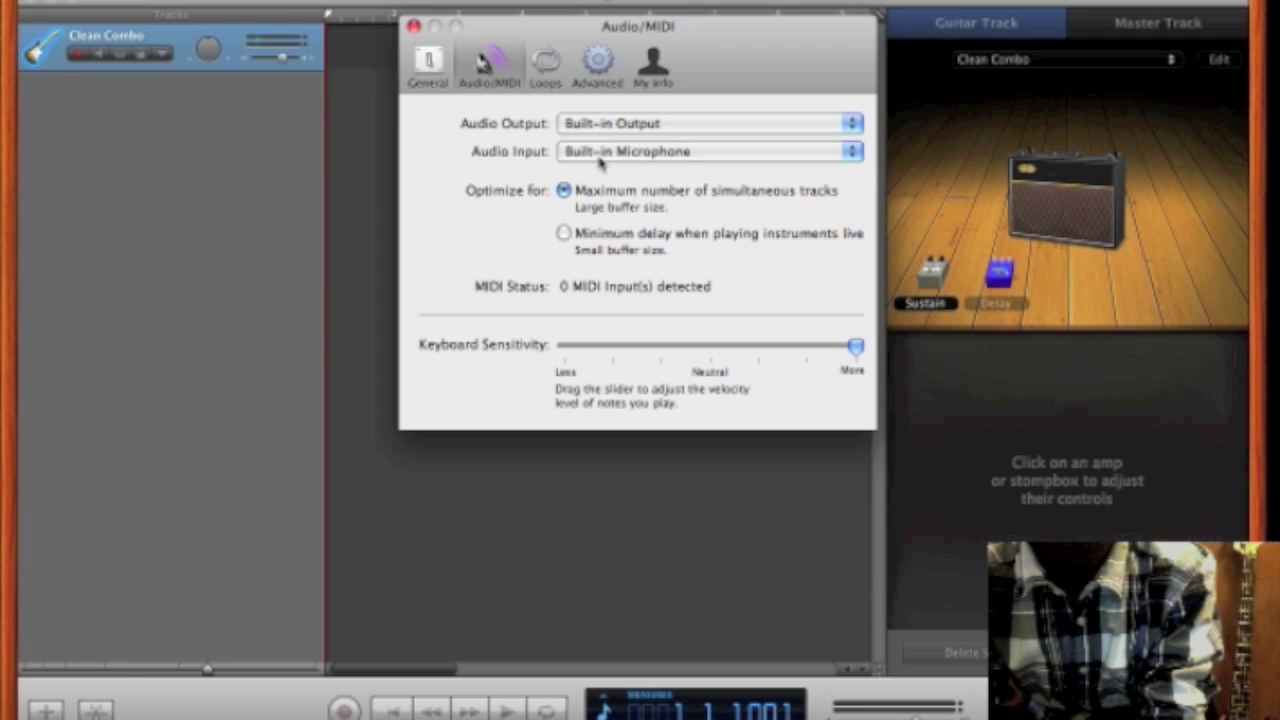
{"action": "left_click", "coordinate": [581, 154]}
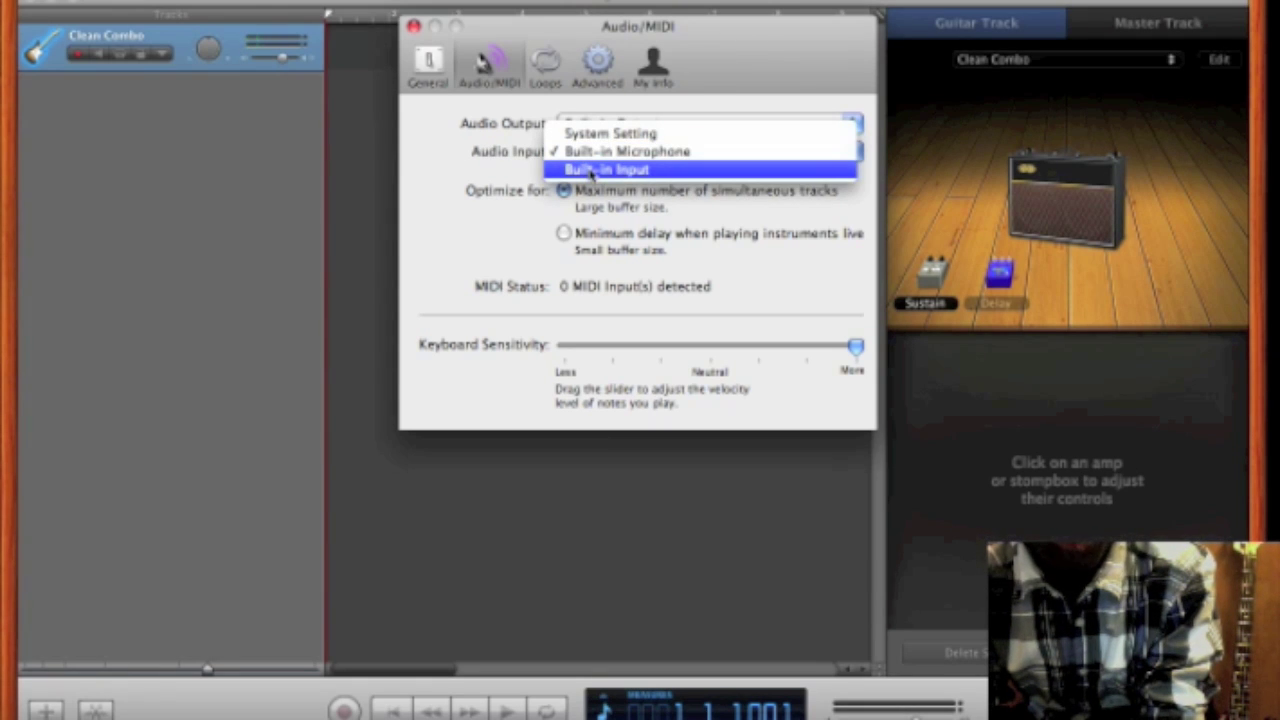
{"action": "left_click", "coordinate": [591, 172]}
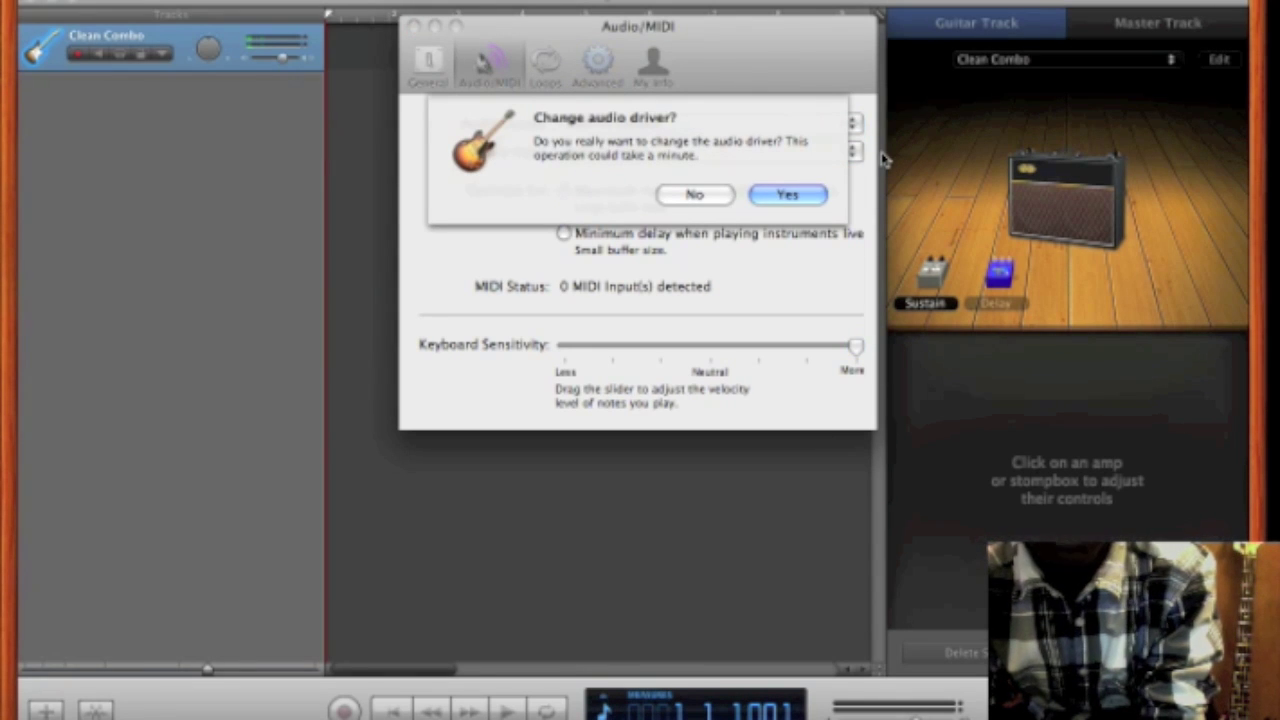
{"action": "key", "text": "Return"}
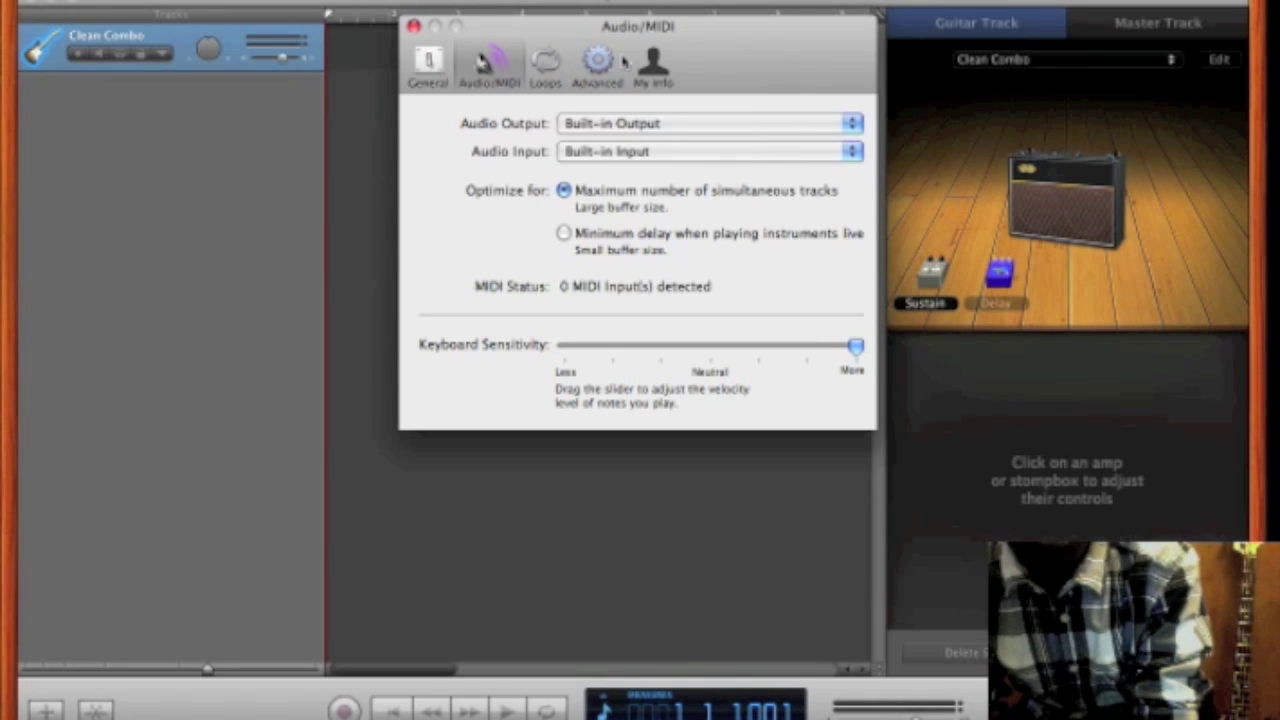
{"action": "left_click", "coordinate": [415, 27]}
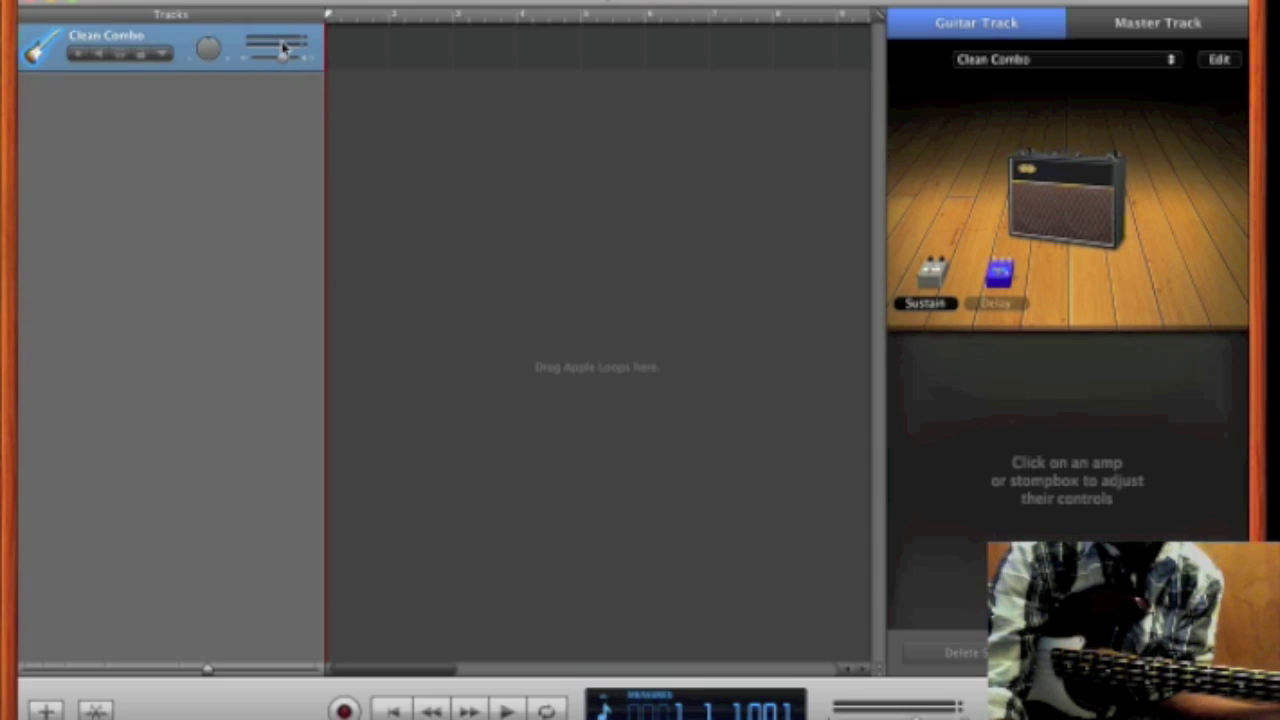
{"action": "left_click", "coordinate": [22, 0]}
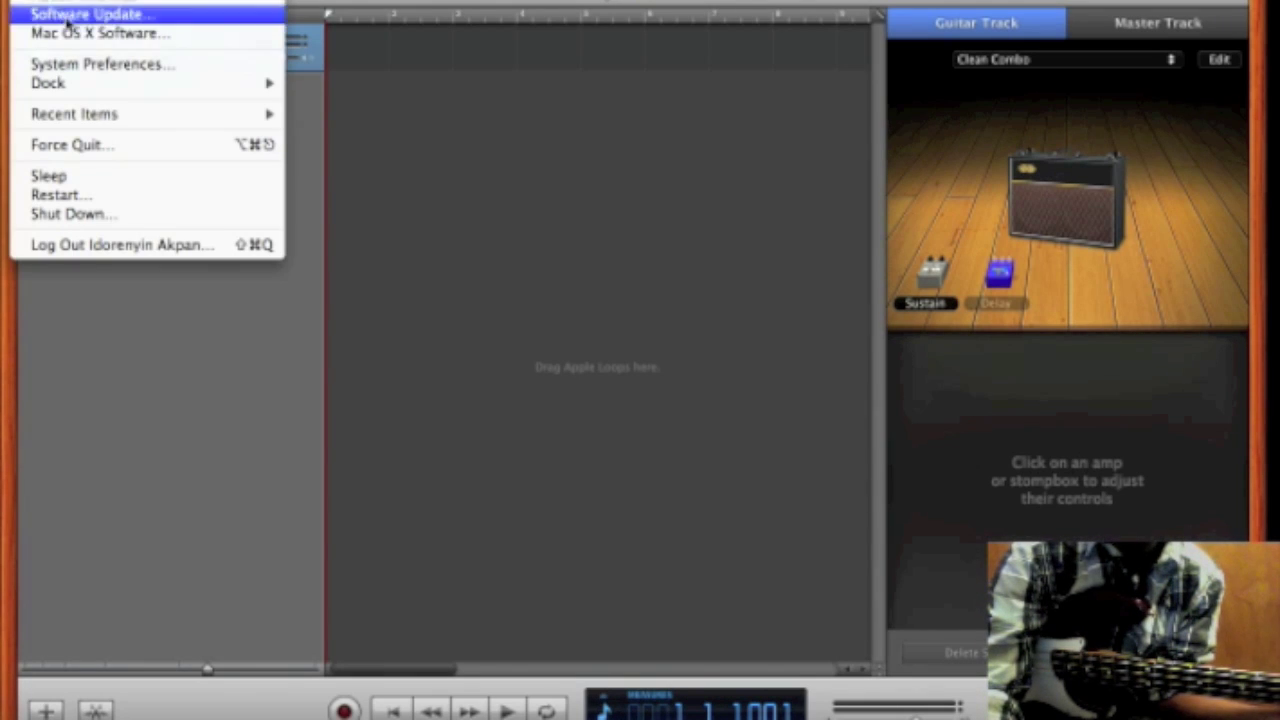
Toggle the system sound input between Line In and Internal microphone, ending on Internal microphone, then return to GarageBand.
{"action": "left_click", "coordinate": [90, 66]}
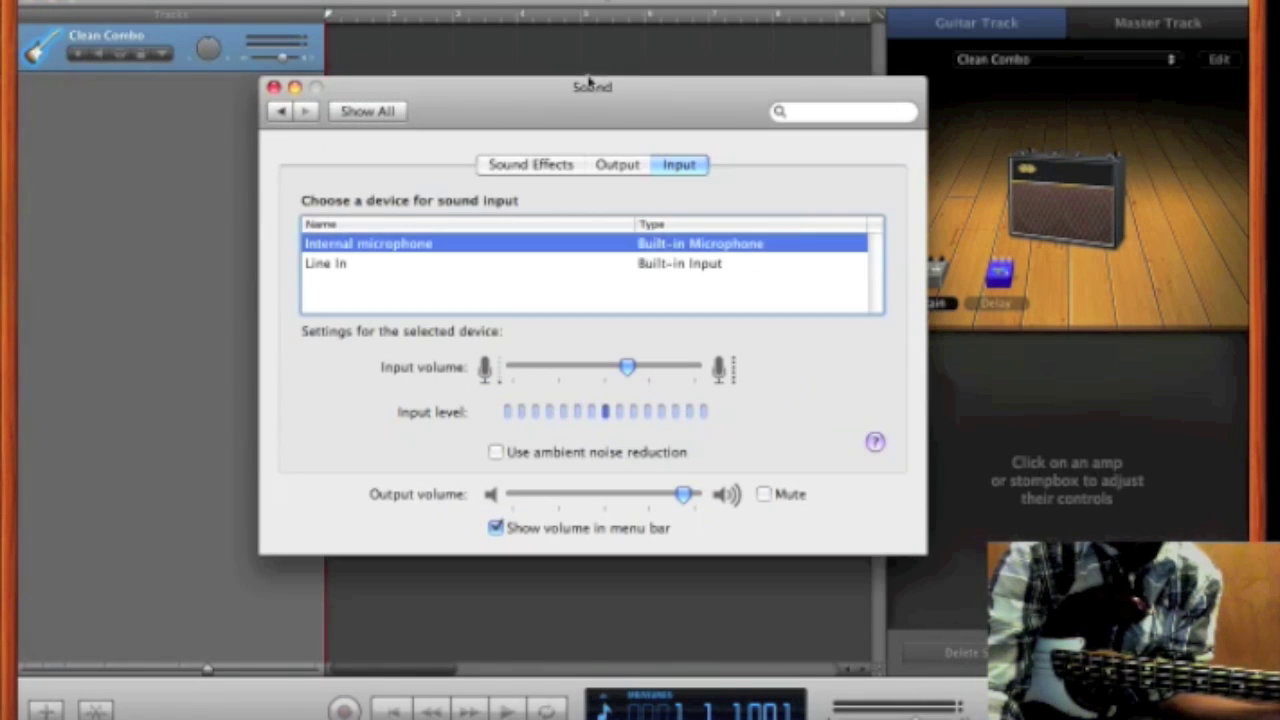
{"action": "left_click", "coordinate": [611, 265]}
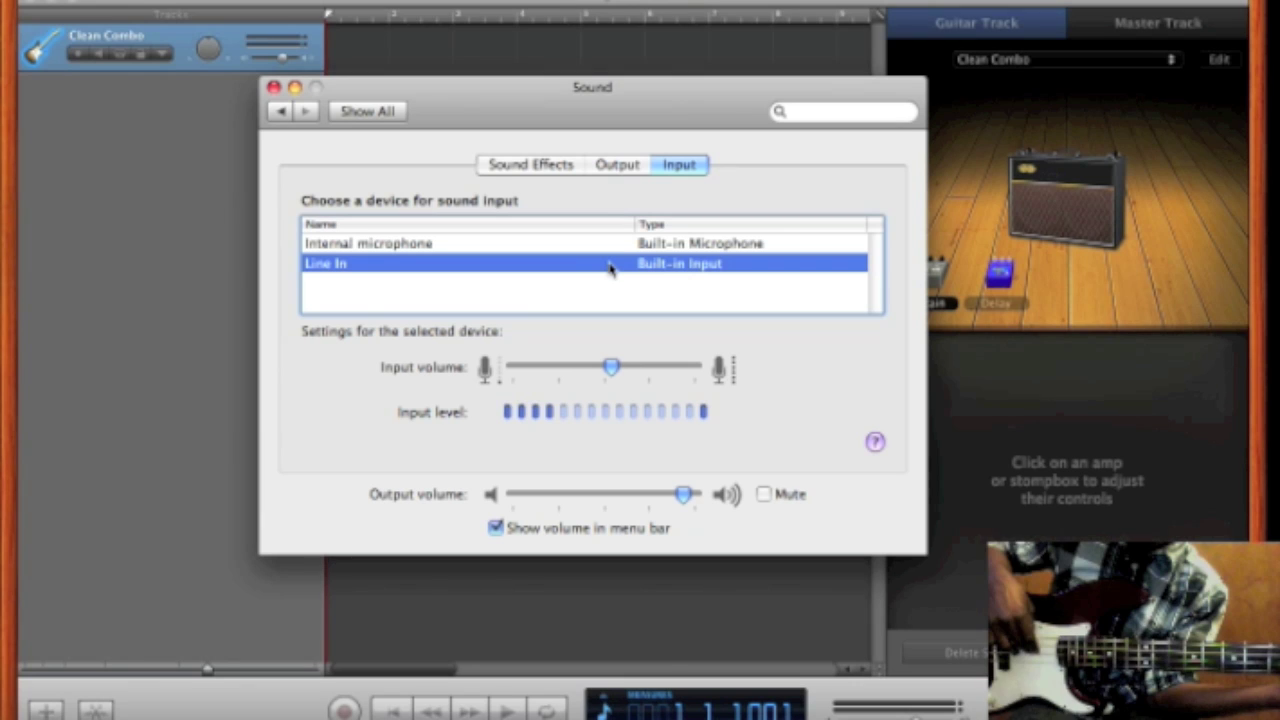
{"action": "left_click", "coordinate": [609, 245]}
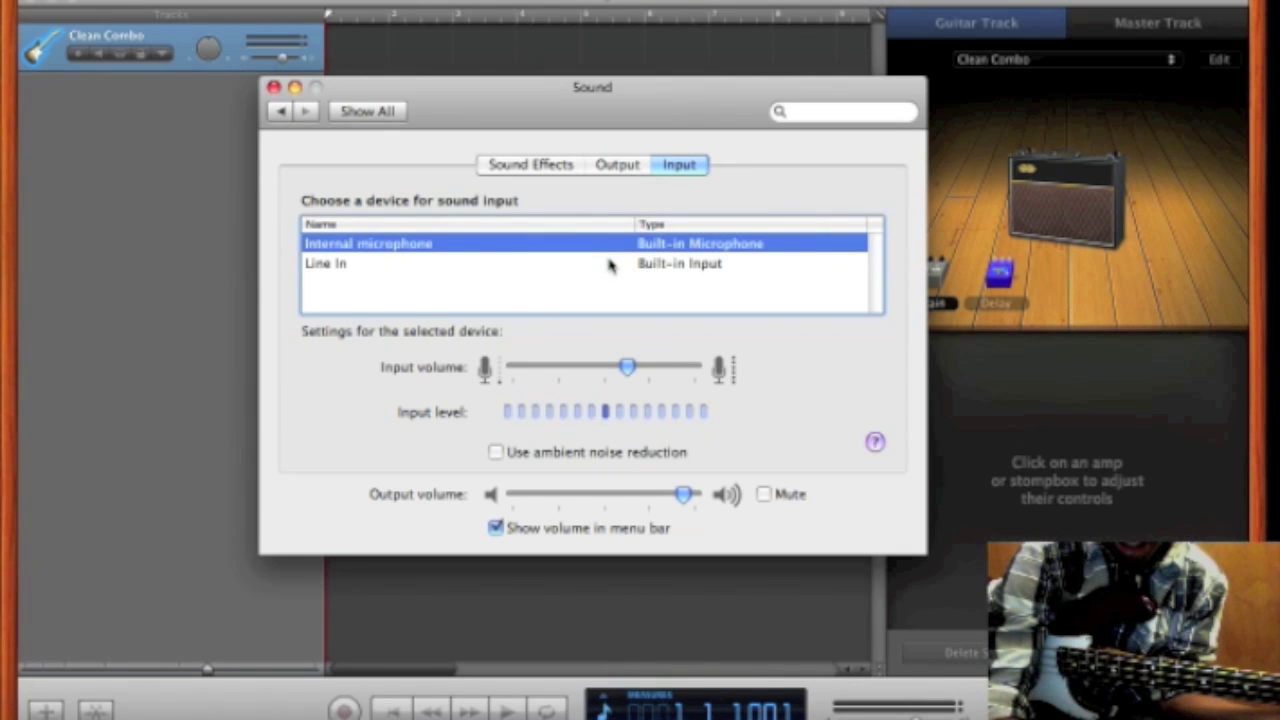
{"action": "left_click", "coordinate": [612, 266]}
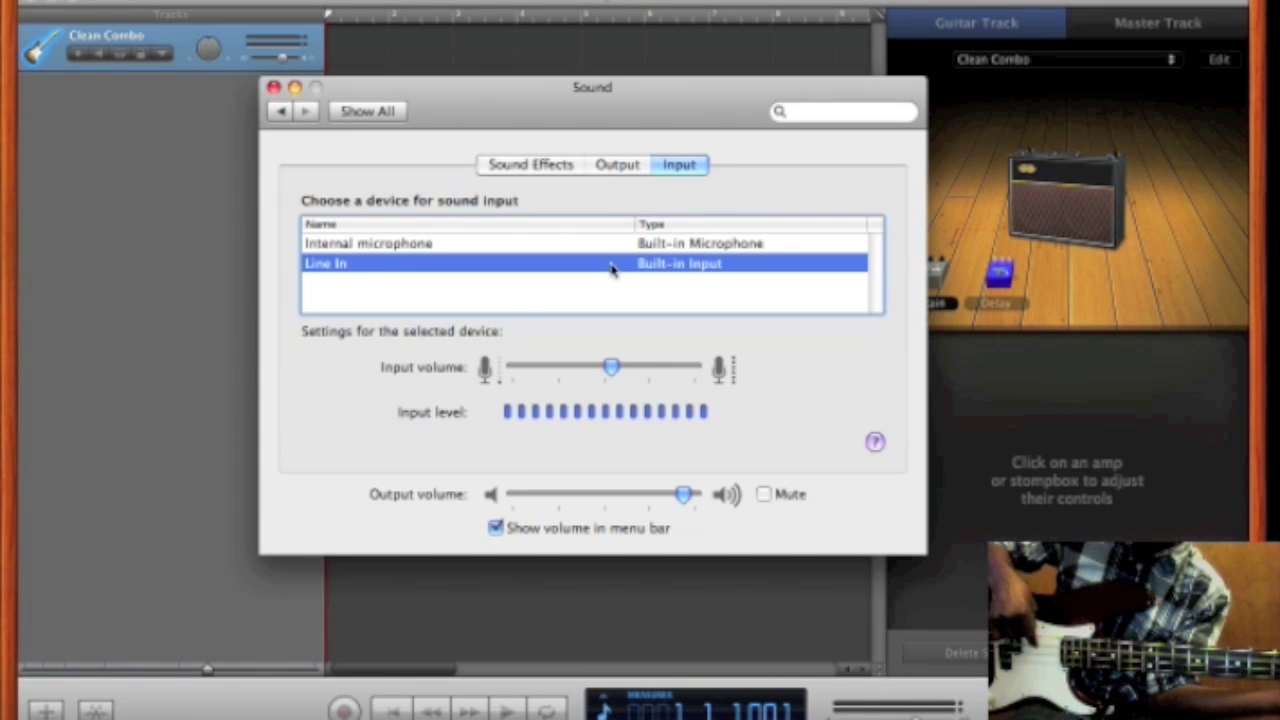
{"action": "left_click", "coordinate": [524, 243]}
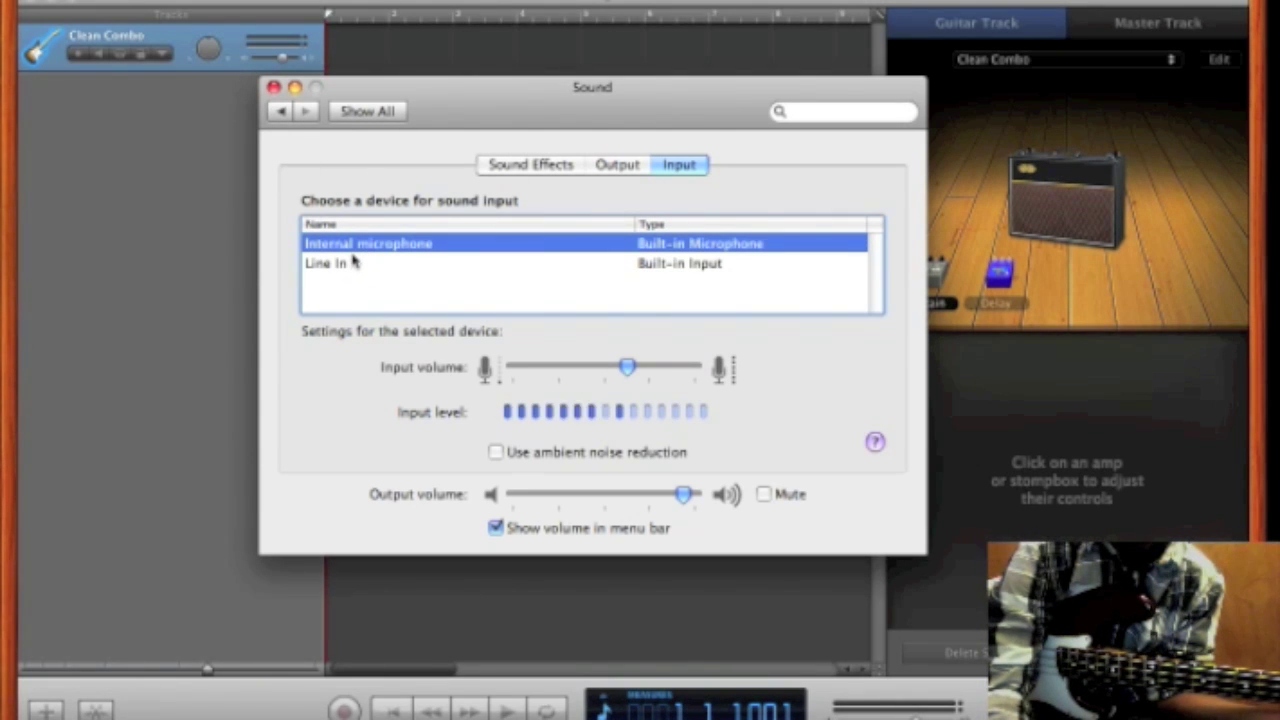
{"action": "left_click", "coordinate": [357, 264]}
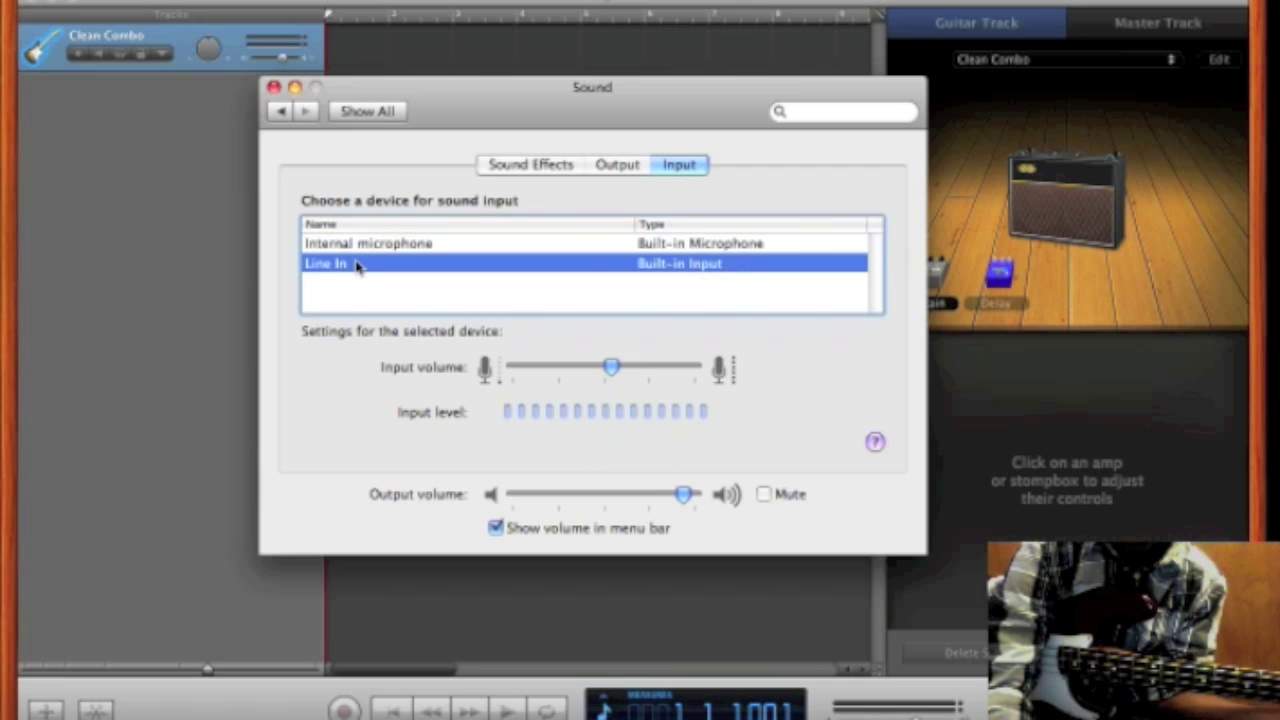
{"action": "left_click", "coordinate": [136, 300]}
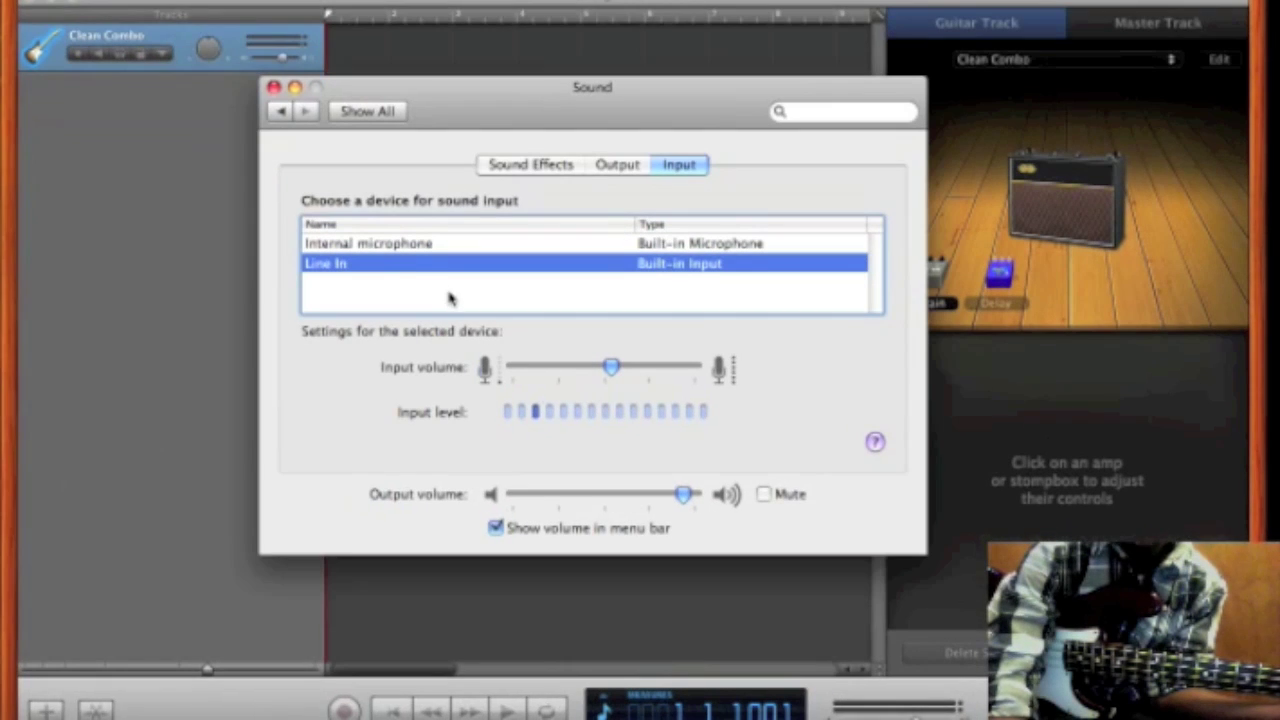
{"action": "left_click", "coordinate": [496, 248]}
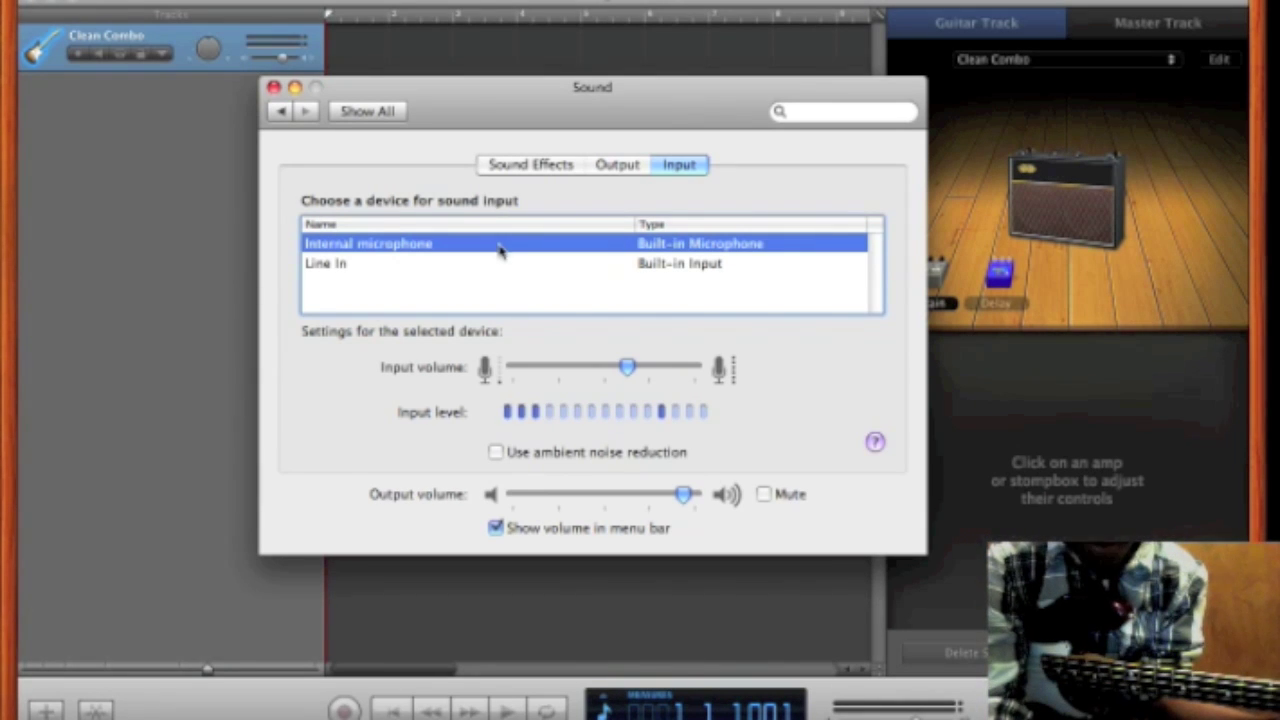
{"action": "left_click", "coordinate": [172, 302]}
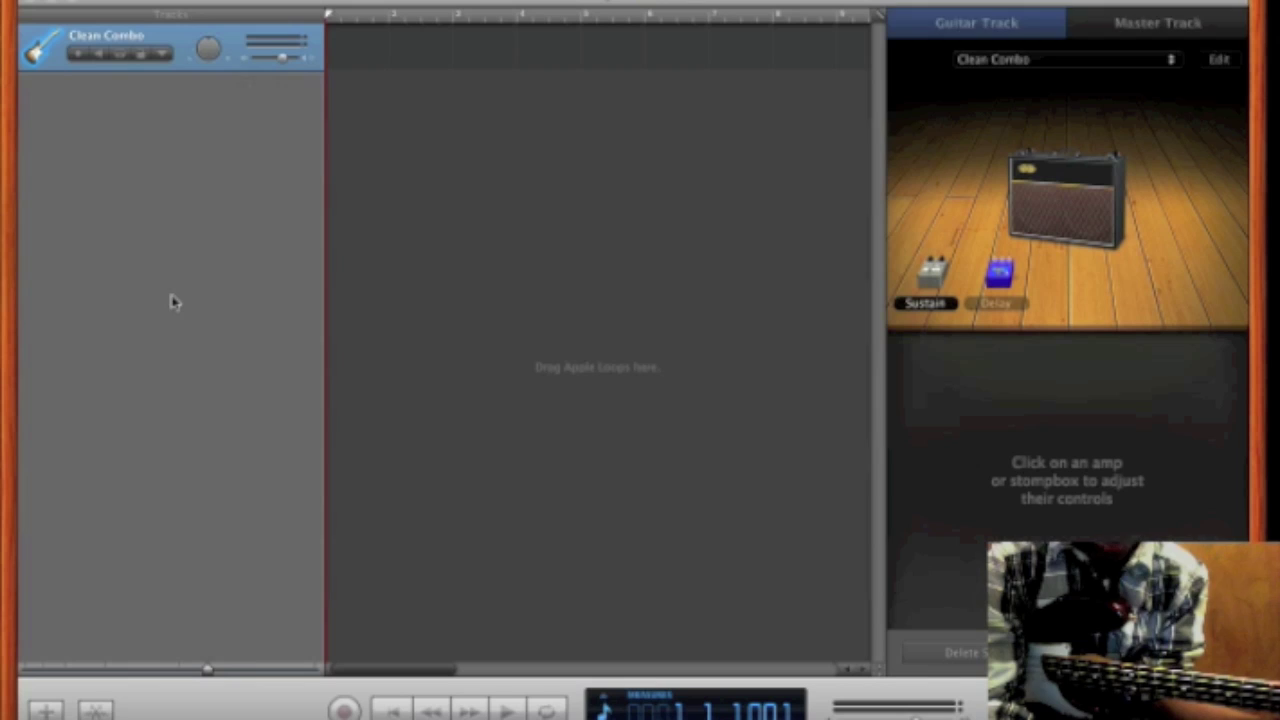
Add a new Electric Guitar track to the project.
{"action": "left_click", "coordinate": [45, 708]}
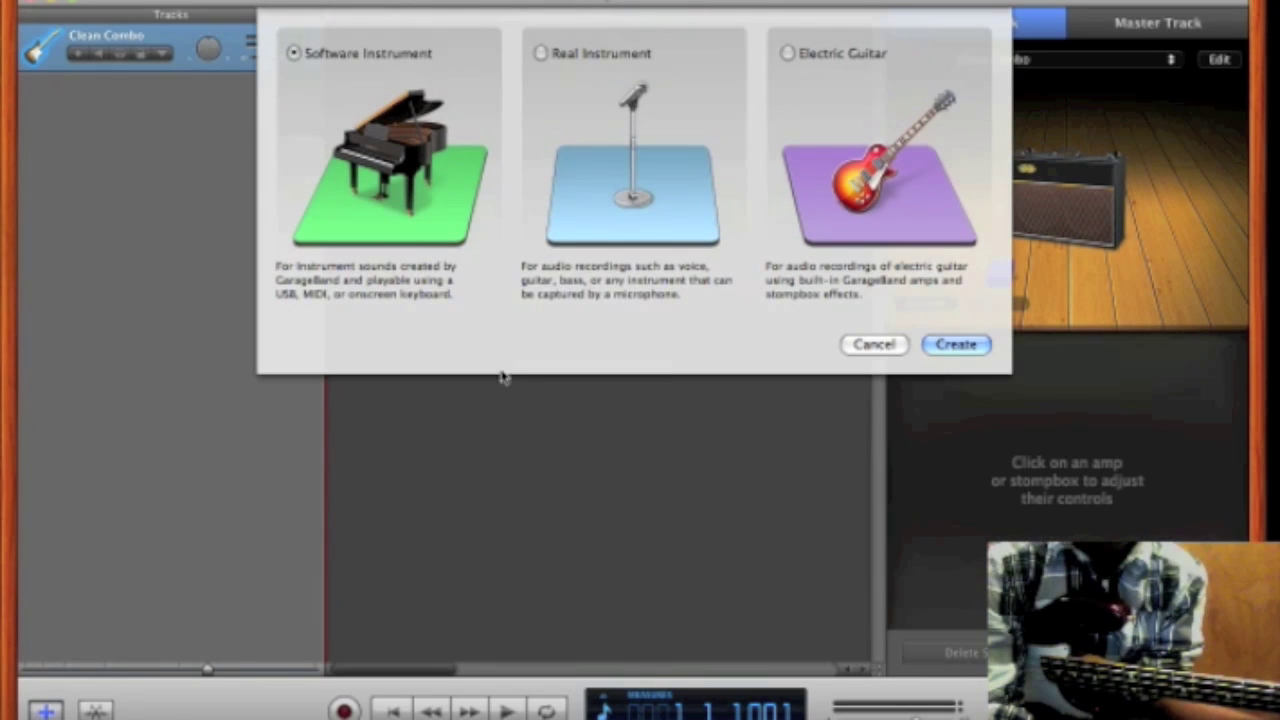
{"action": "left_click", "coordinate": [881, 137]}
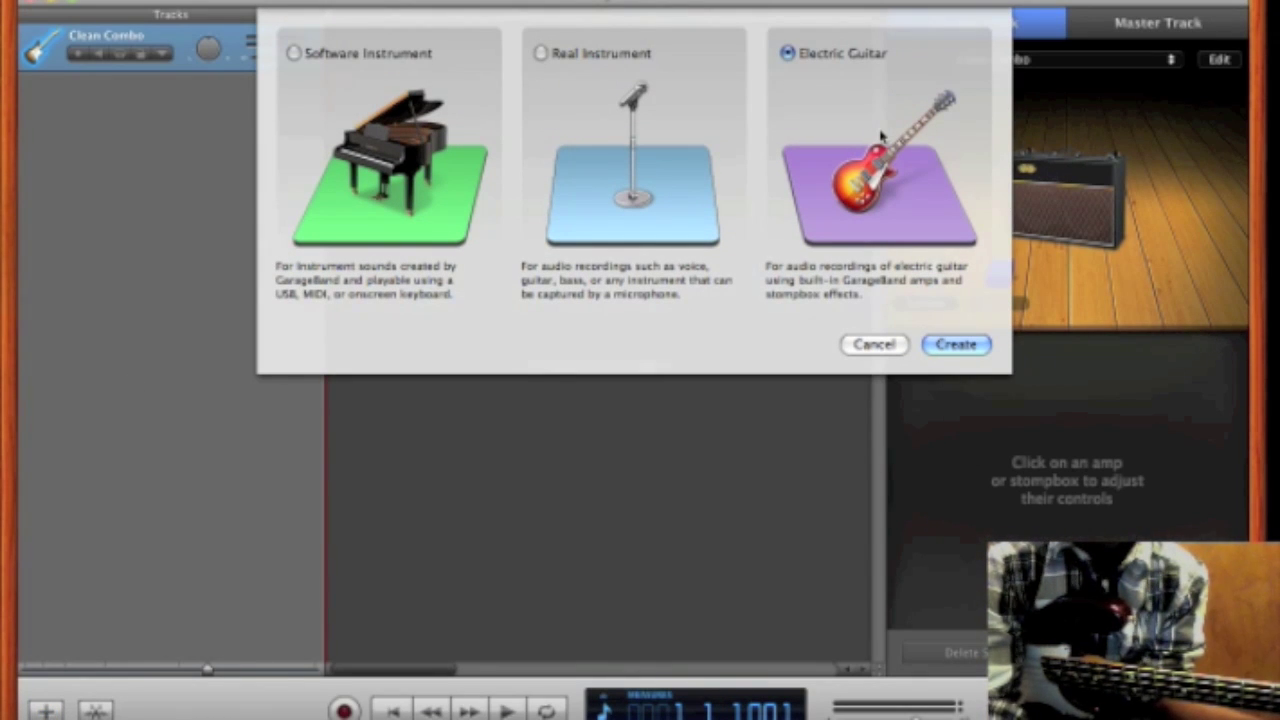
{"action": "key", "text": "Return"}
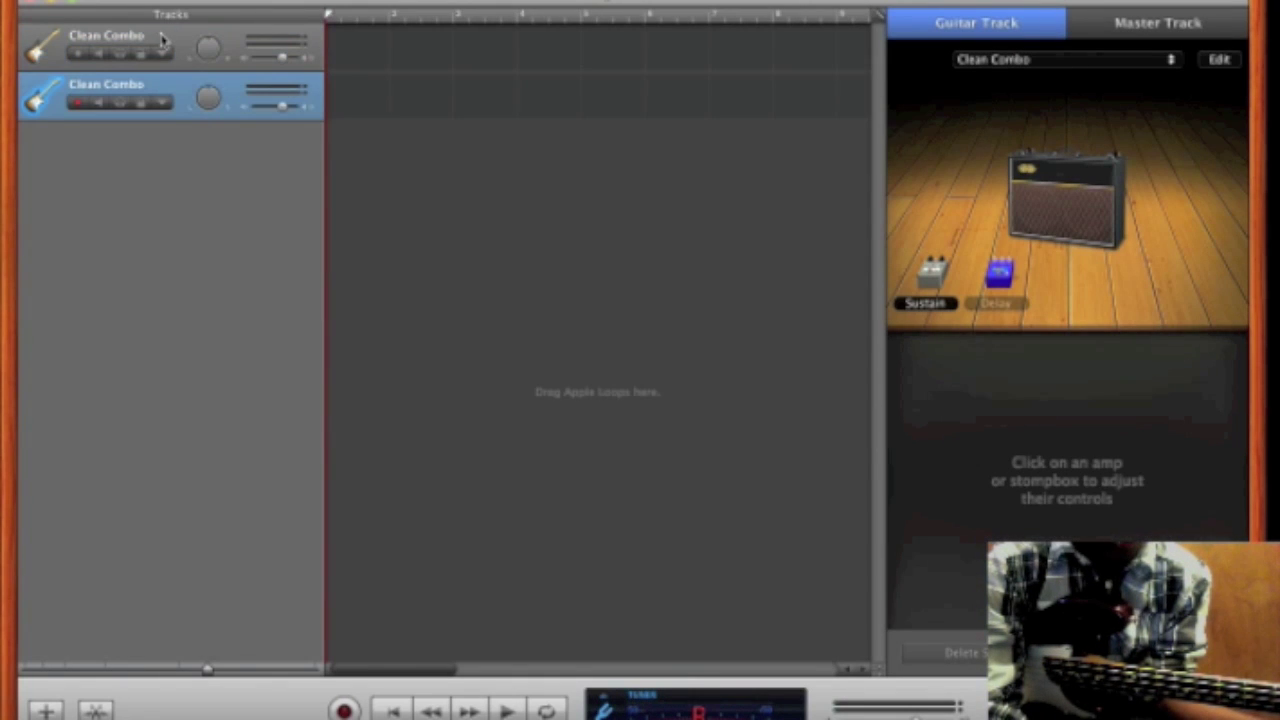
Delete the extra Clean Combo track and set the system sound input to Line In.
{"action": "left_click", "coordinate": [162, 38]}
{"action": "key", "text": "super+BackSpace"}
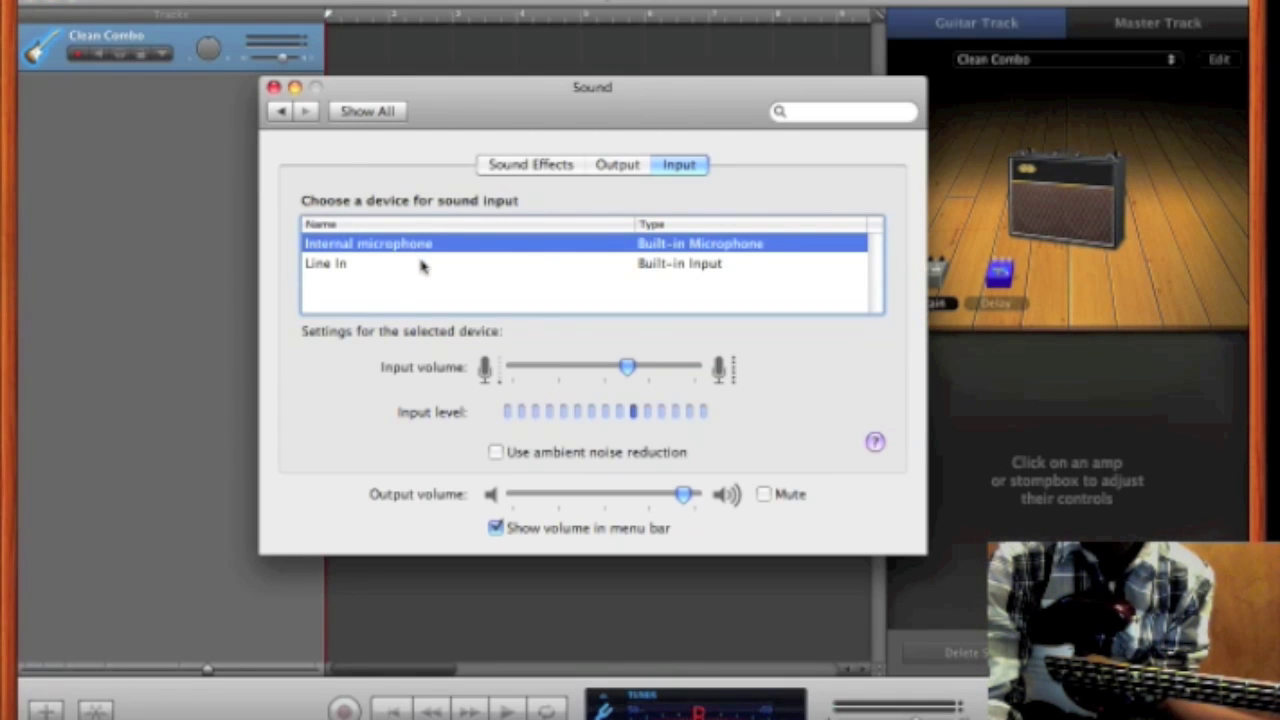
{"action": "left_click", "coordinate": [423, 263]}
{"action": "left_click", "coordinate": [229, 274]}
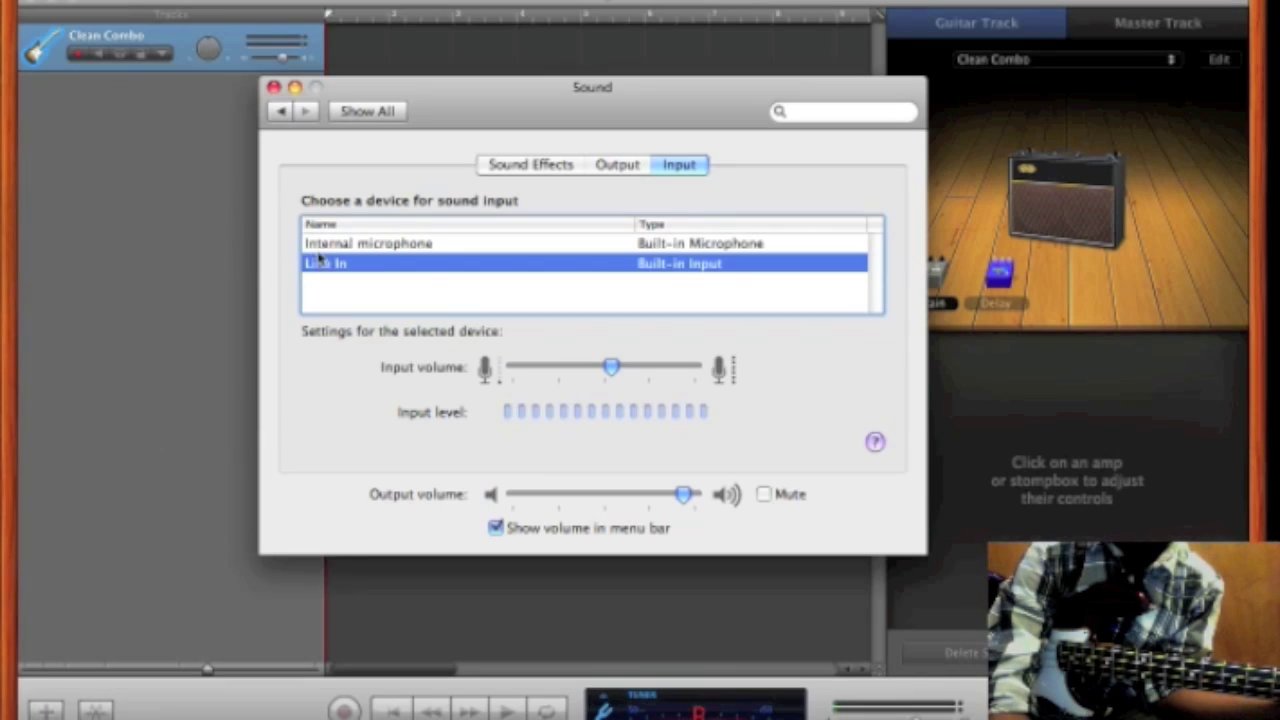
{"action": "left_click", "coordinate": [282, 216]}
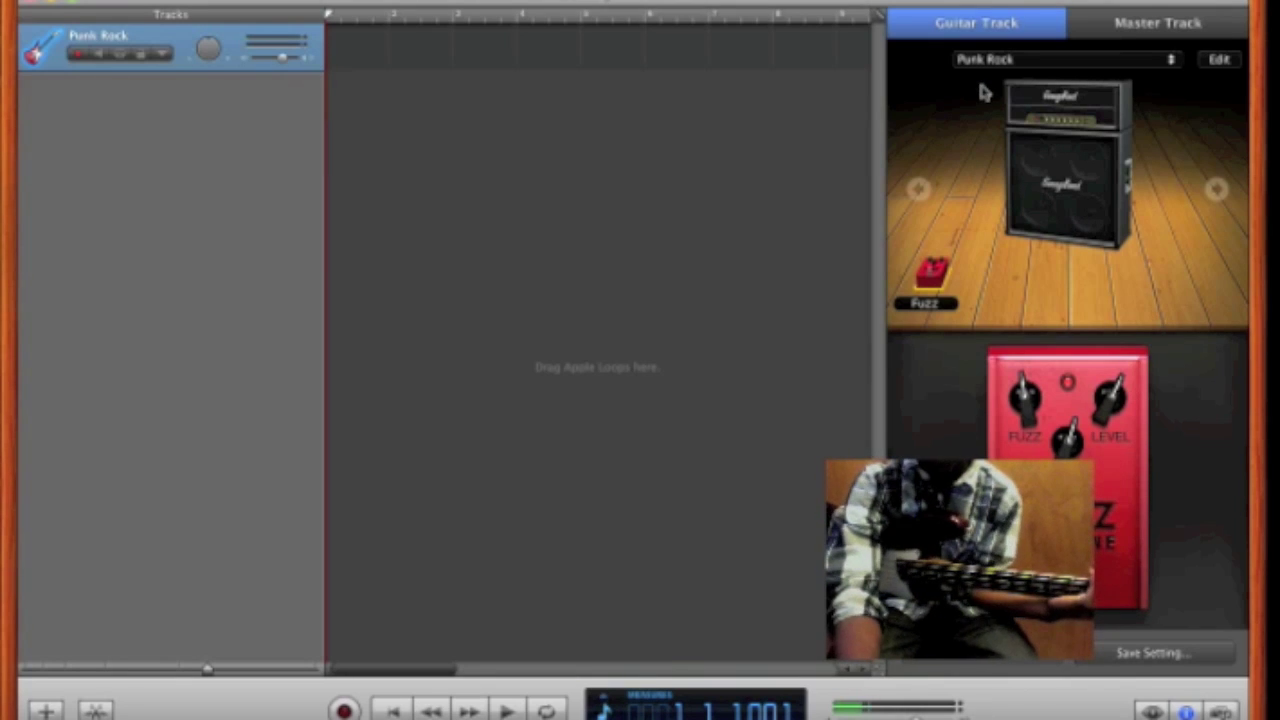
Switch the guitar track's amp preset to Clean Combo and raise the system playback volume.
{"action": "left_click", "coordinate": [1043, 61]}
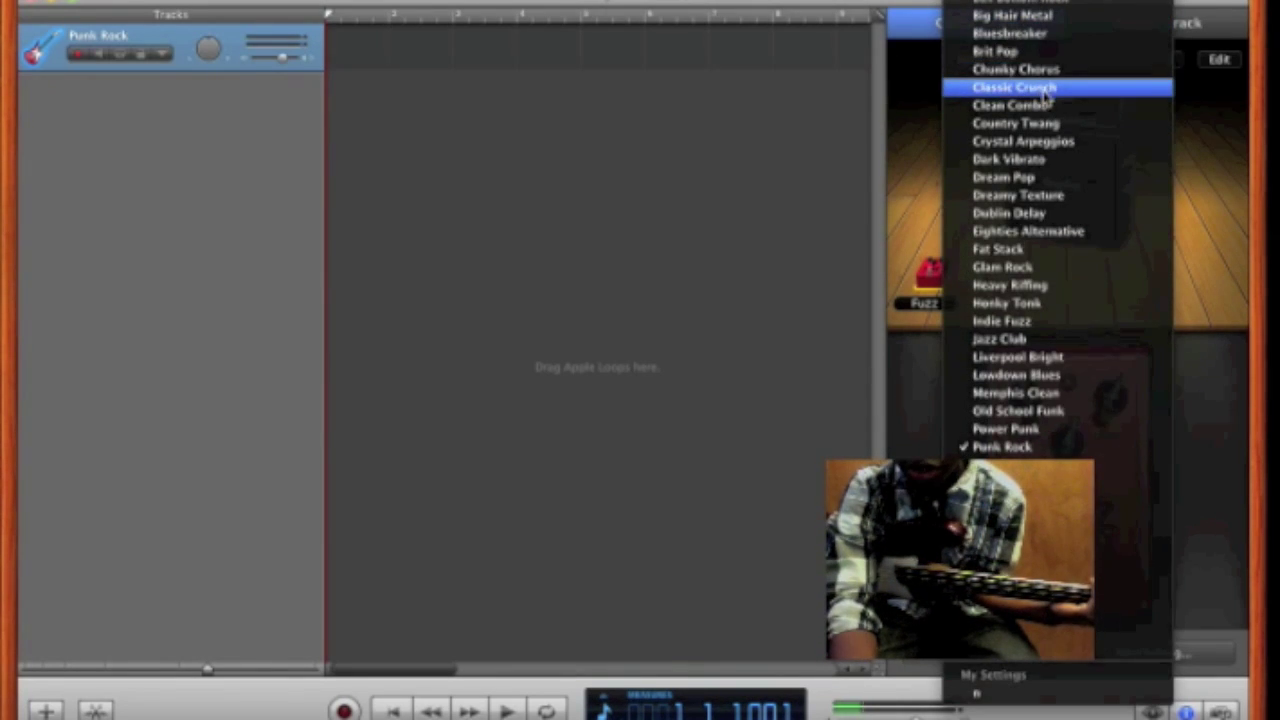
{"action": "left_click", "coordinate": [1046, 104]}
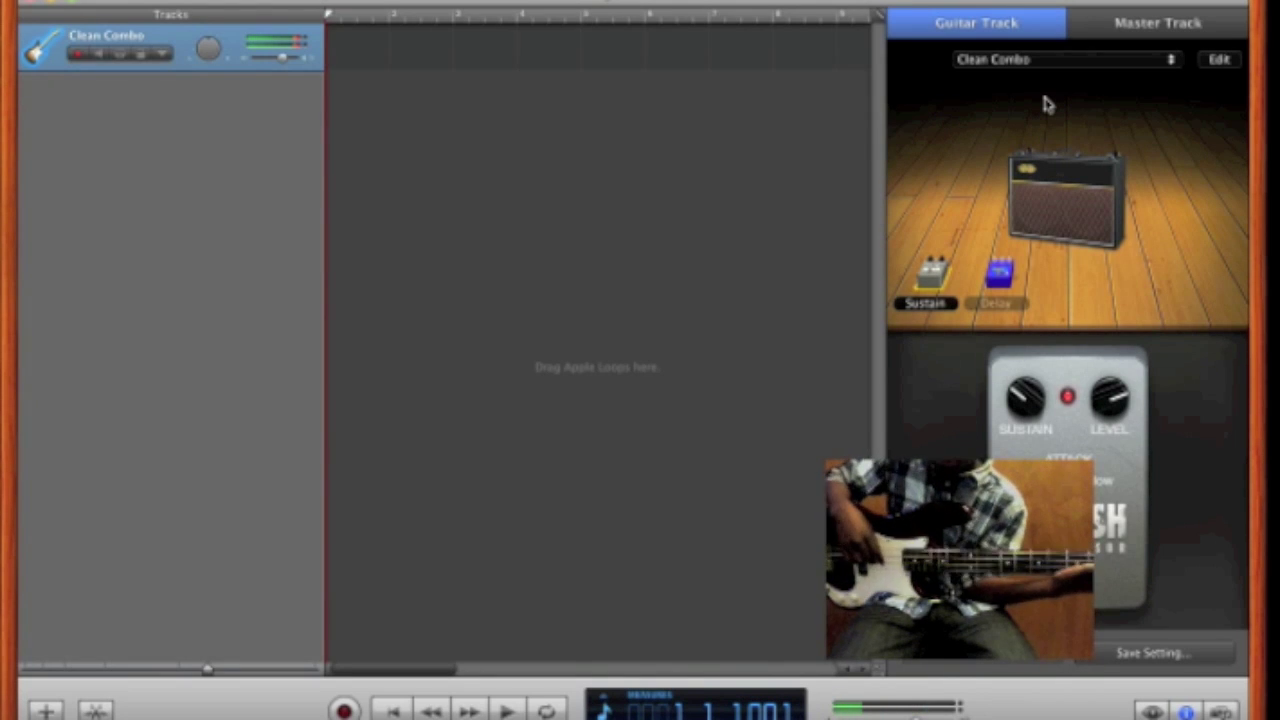
{"action": "key", "text": "XF86AudioRaiseVolume"}
{"action": "key", "text": "XF86AudioRaiseVolume"}
{"action": "key", "text": "XF86AudioRaiseVolume"}
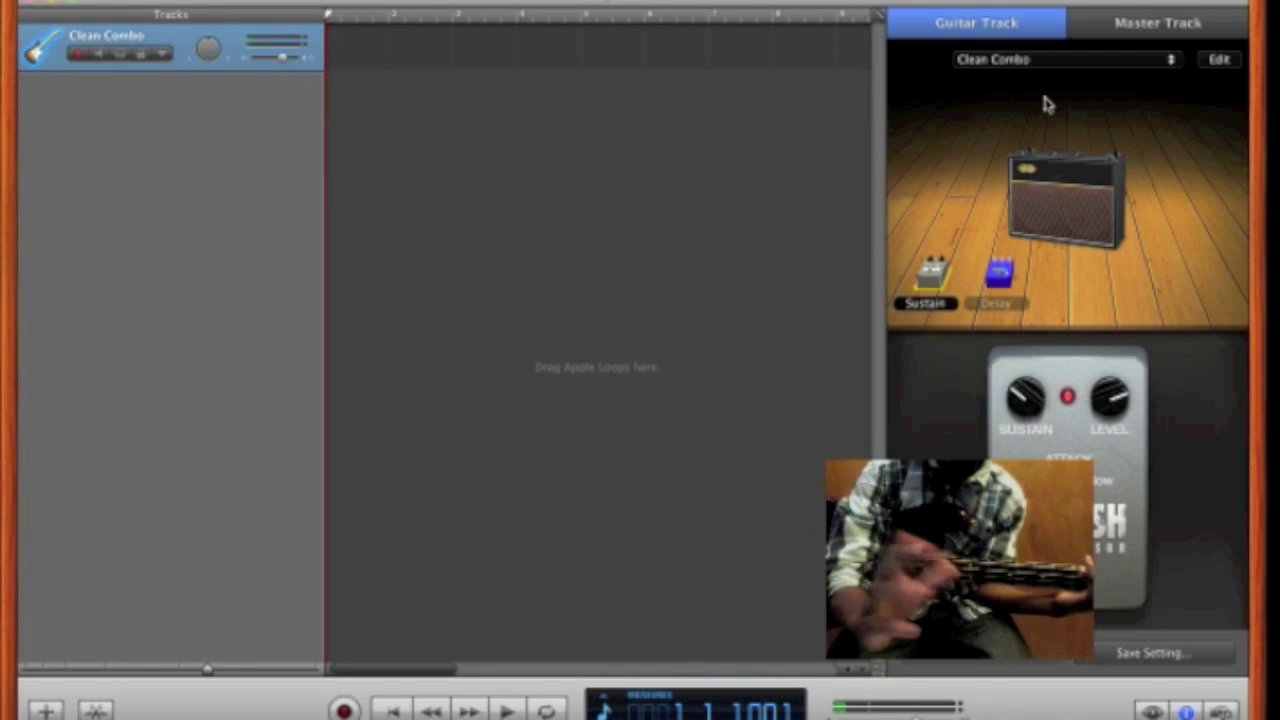
{"action": "mouse_move", "coordinate": [1100, 207]}
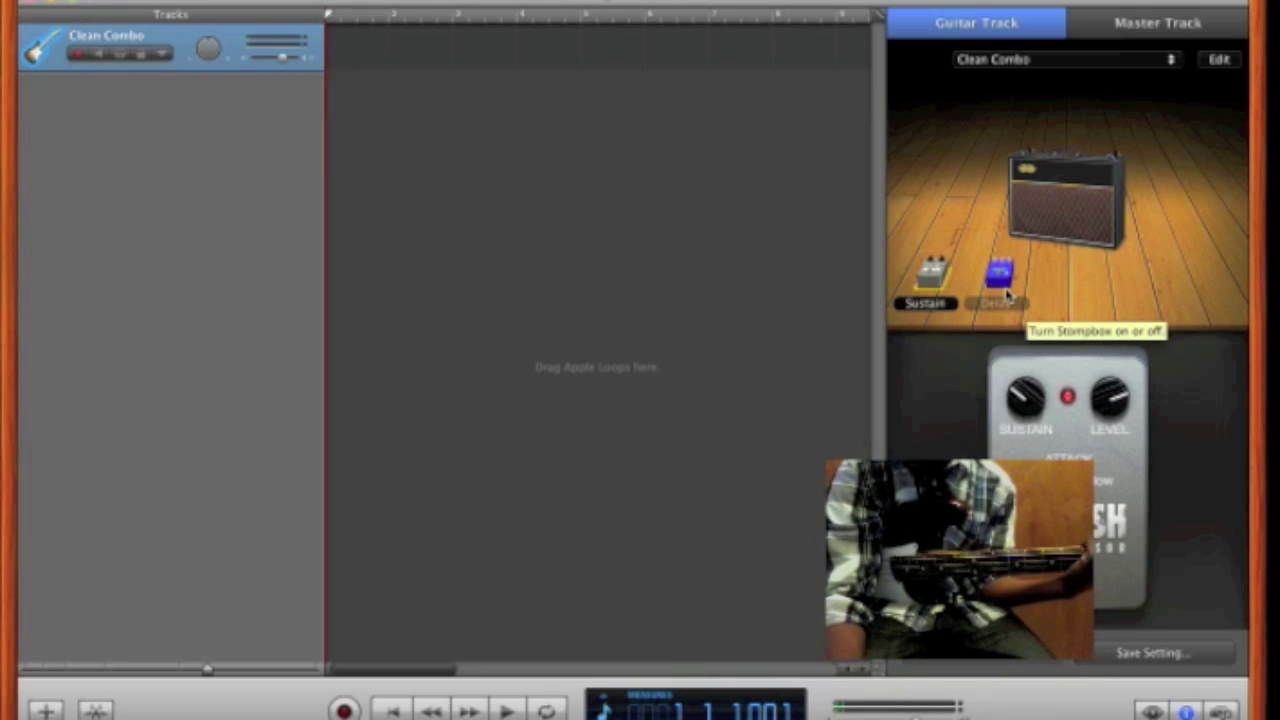
From the stompbox browser, switch the guitar track's preset to Punk Rock and close the browser.
{"action": "double_click", "coordinate": [1003, 290]}
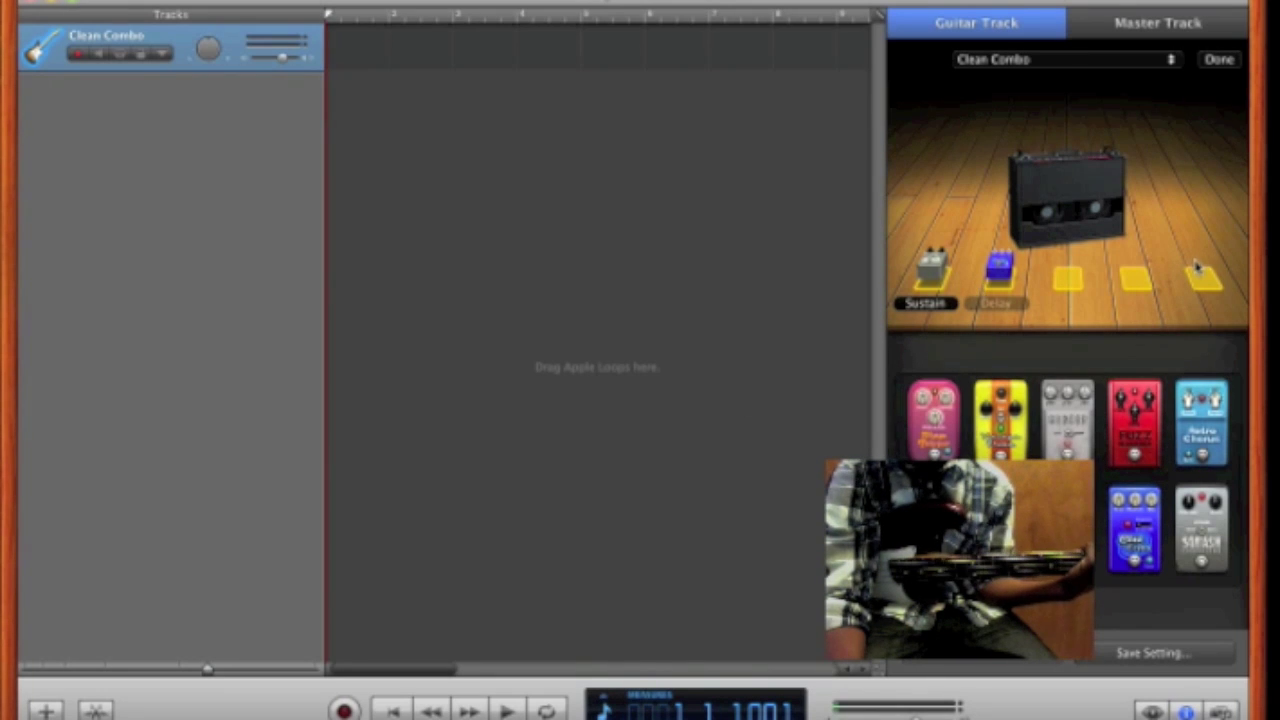
{"action": "left_click", "coordinate": [1155, 60]}
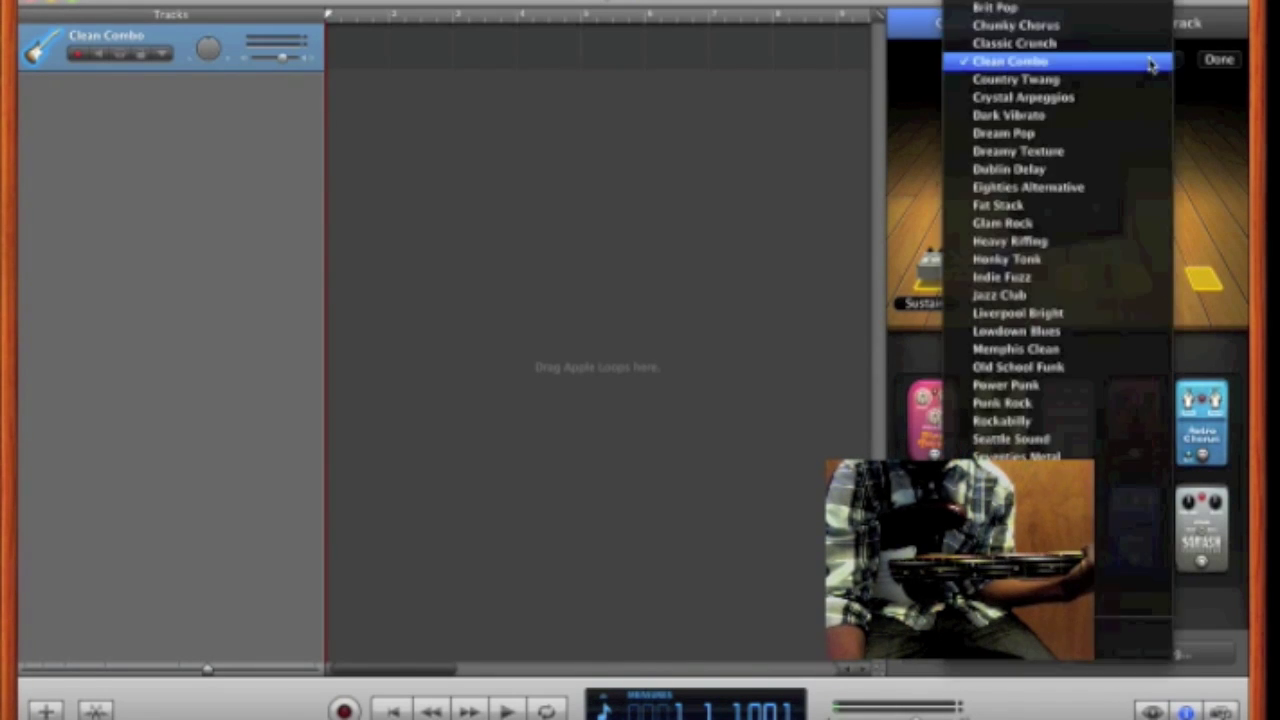
{"action": "scroll", "coordinate": [1110, 12], "scroll_direction": "up", "scroll_amount": 3}
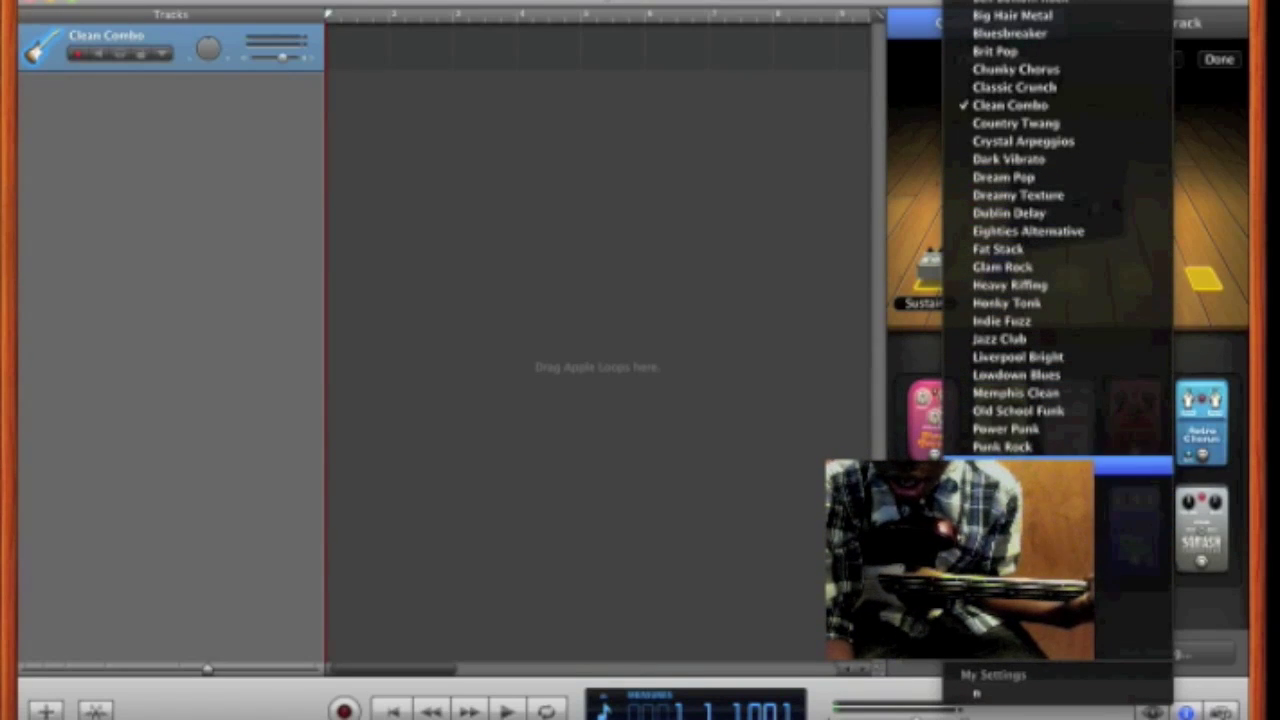
{"action": "left_click", "coordinate": [1100, 447]}
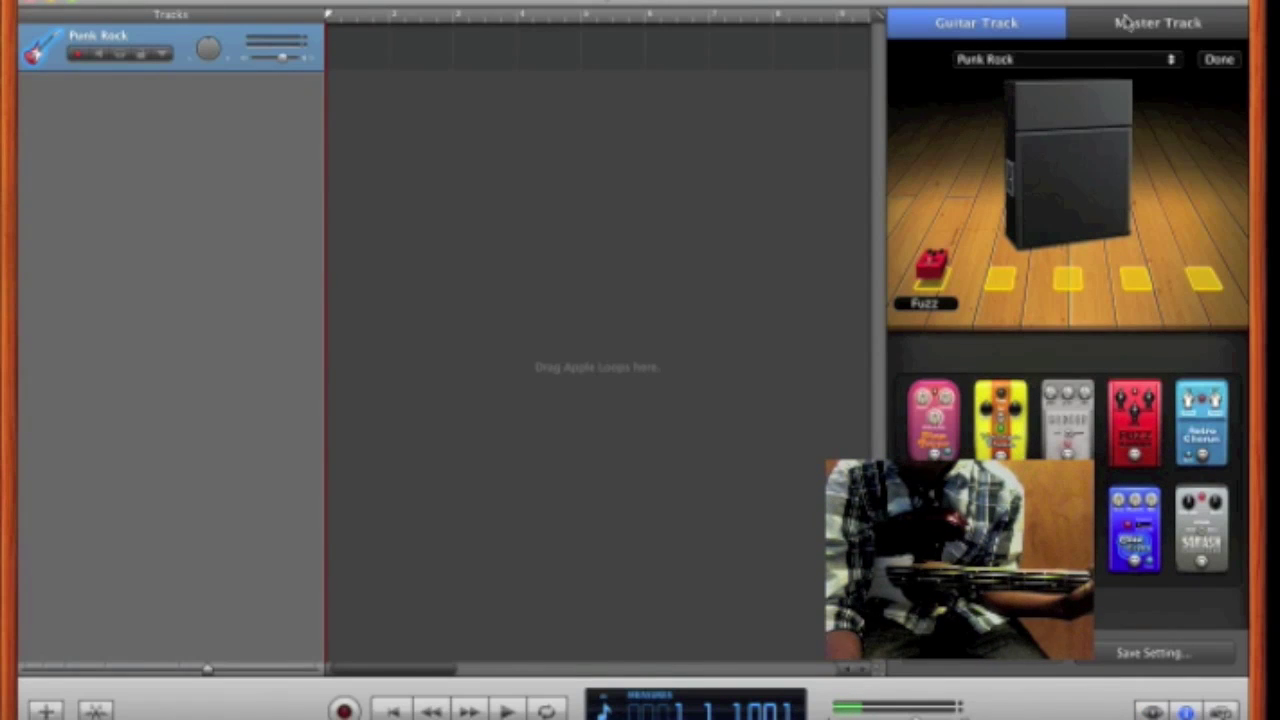
{"action": "left_click", "coordinate": [1220, 60]}
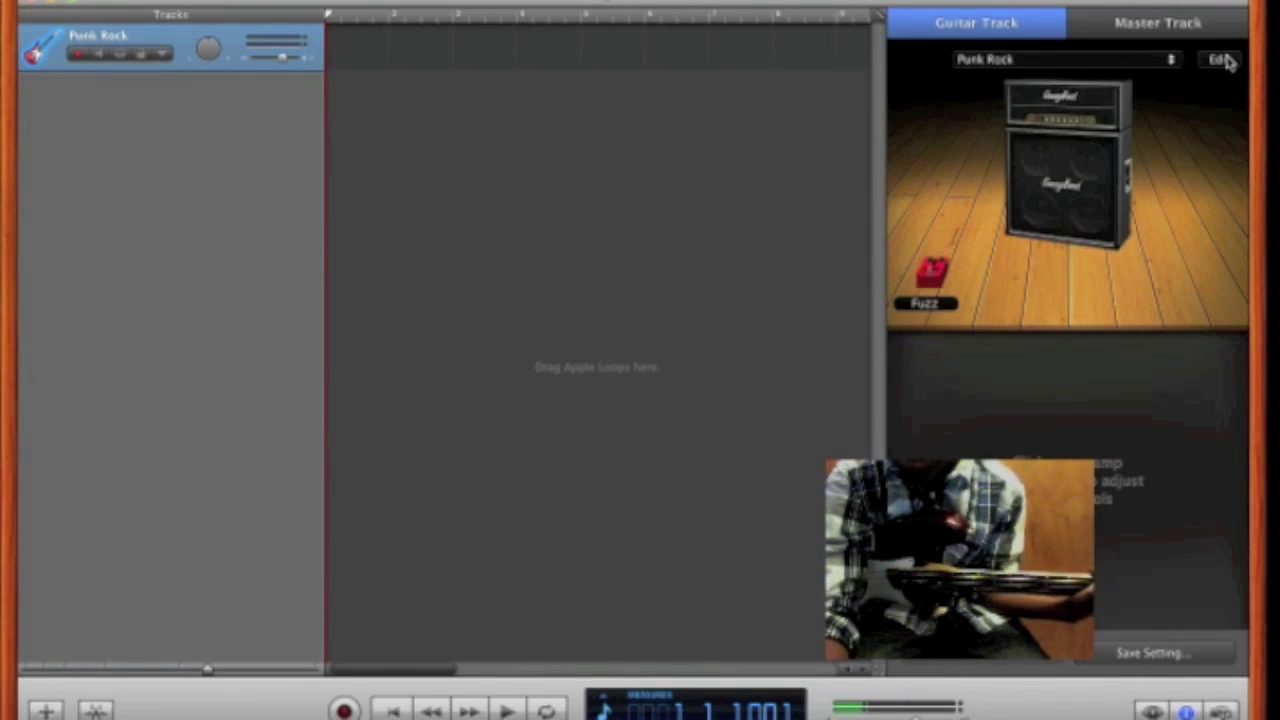
Adjust the system playback volume, then show the Punk Rock amp's tone knobs and input/monitor settings.
{"action": "key", "text": "XF86AudioLowerVolume"}
{"action": "key", "text": "XF86AudioLowerVolume"}
{"action": "key", "text": "XF86AudioLowerVolume"}
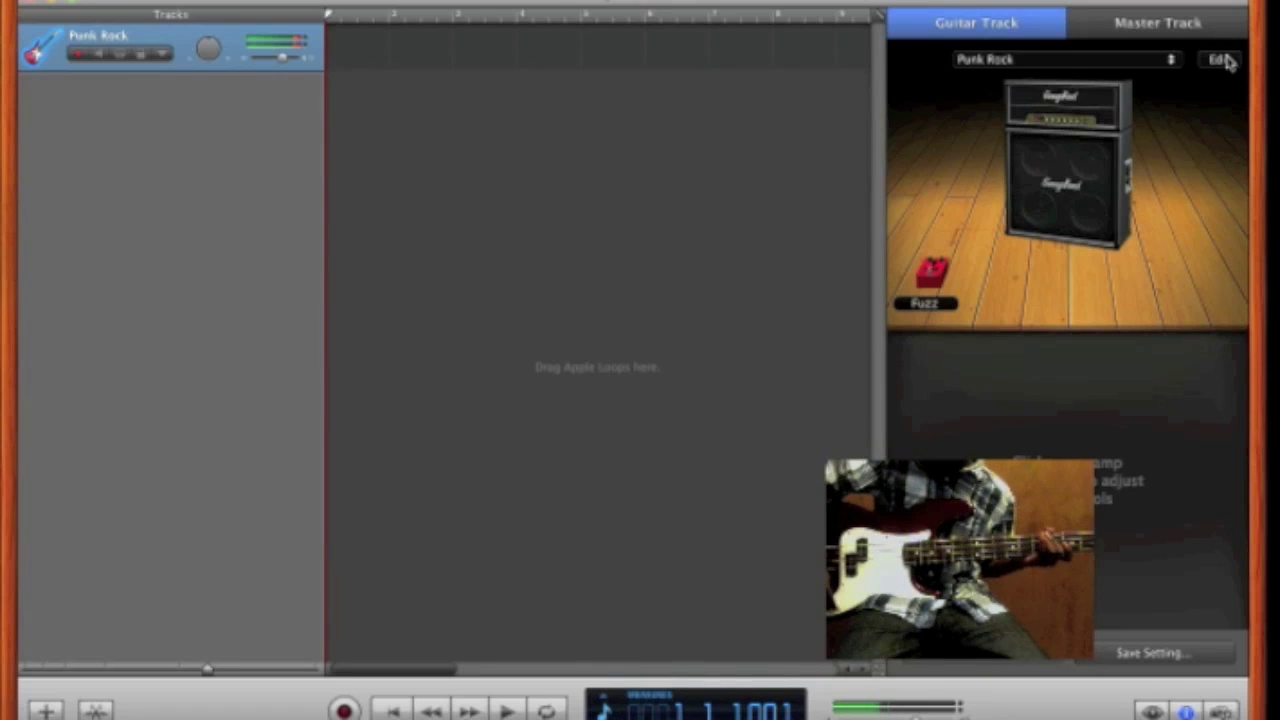
{"action": "key", "text": "XF86AudioRaiseVolume"}
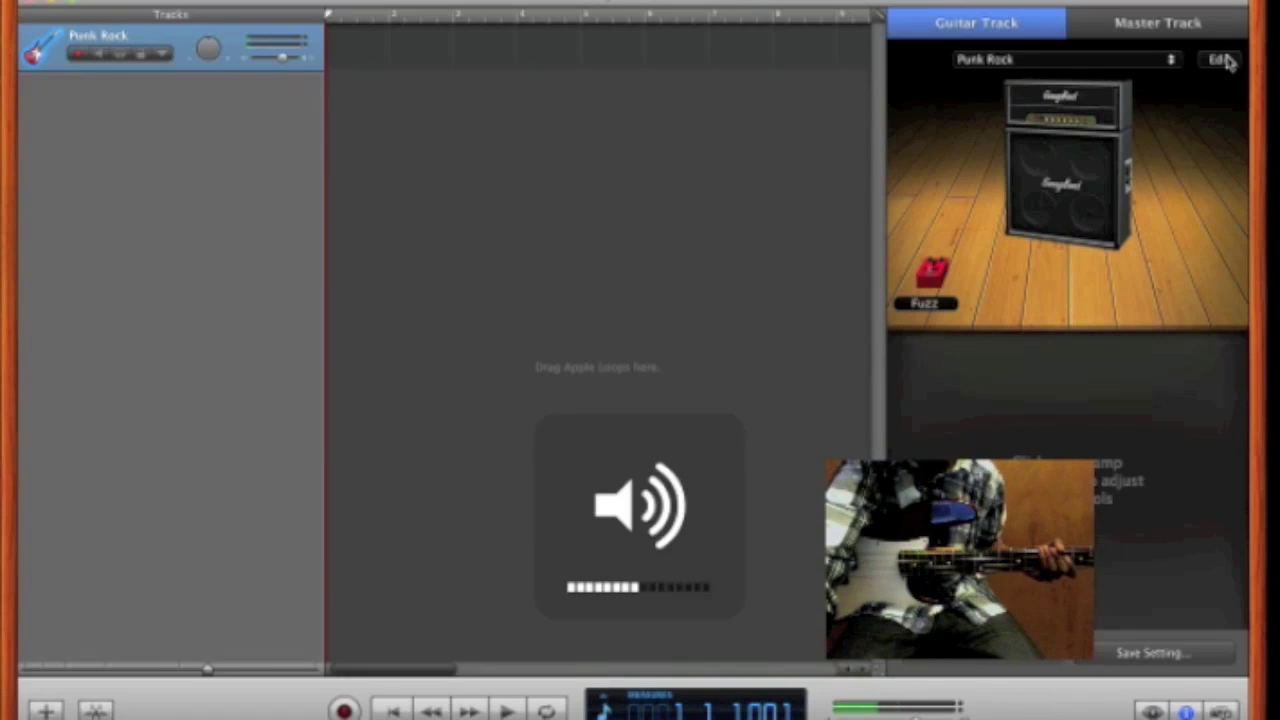
{"action": "key", "text": "XF86AudioRaiseVolume"}
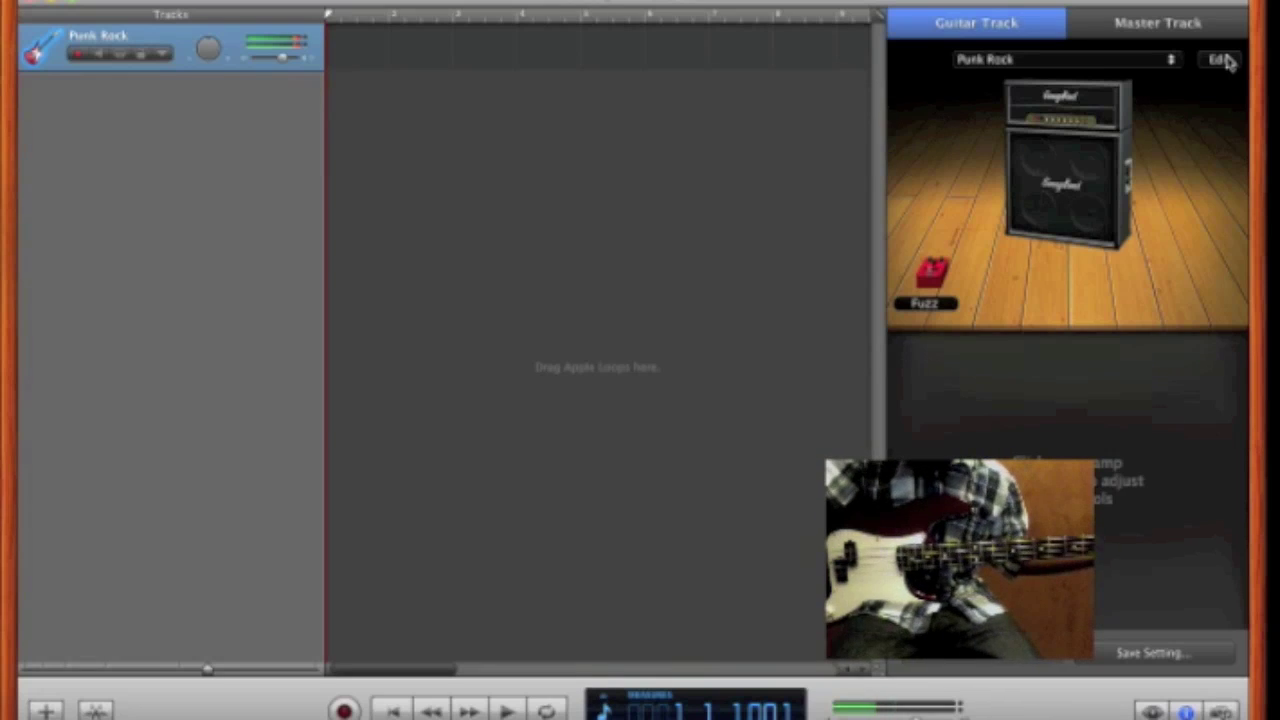
{"action": "key", "text": "XF86AudioLowerVolume"}
{"action": "key", "text": "XF86AudioLowerVolume"}
{"action": "key", "text": "XF86AudioLowerVolume"}
{"action": "key", "text": "XF86AudioLowerVolume"}
{"action": "key", "text": "XF86AudioLowerVolume"}
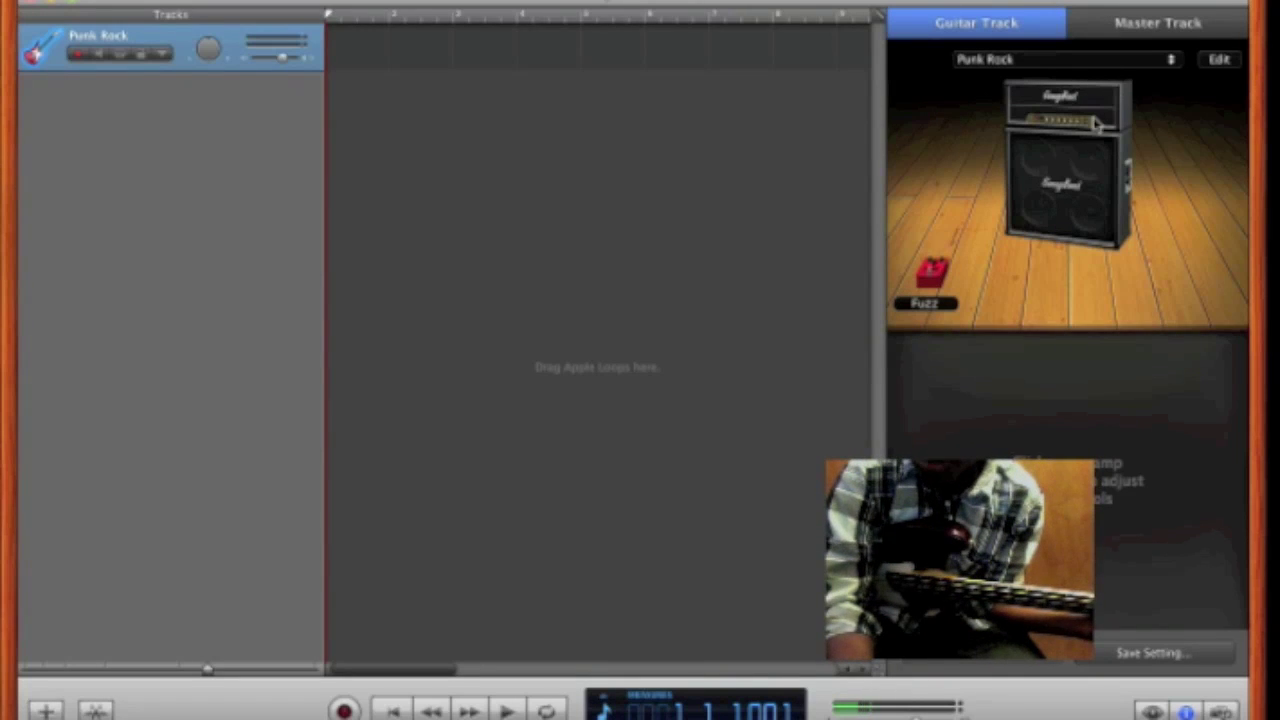
{"action": "left_click", "coordinate": [1083, 186]}
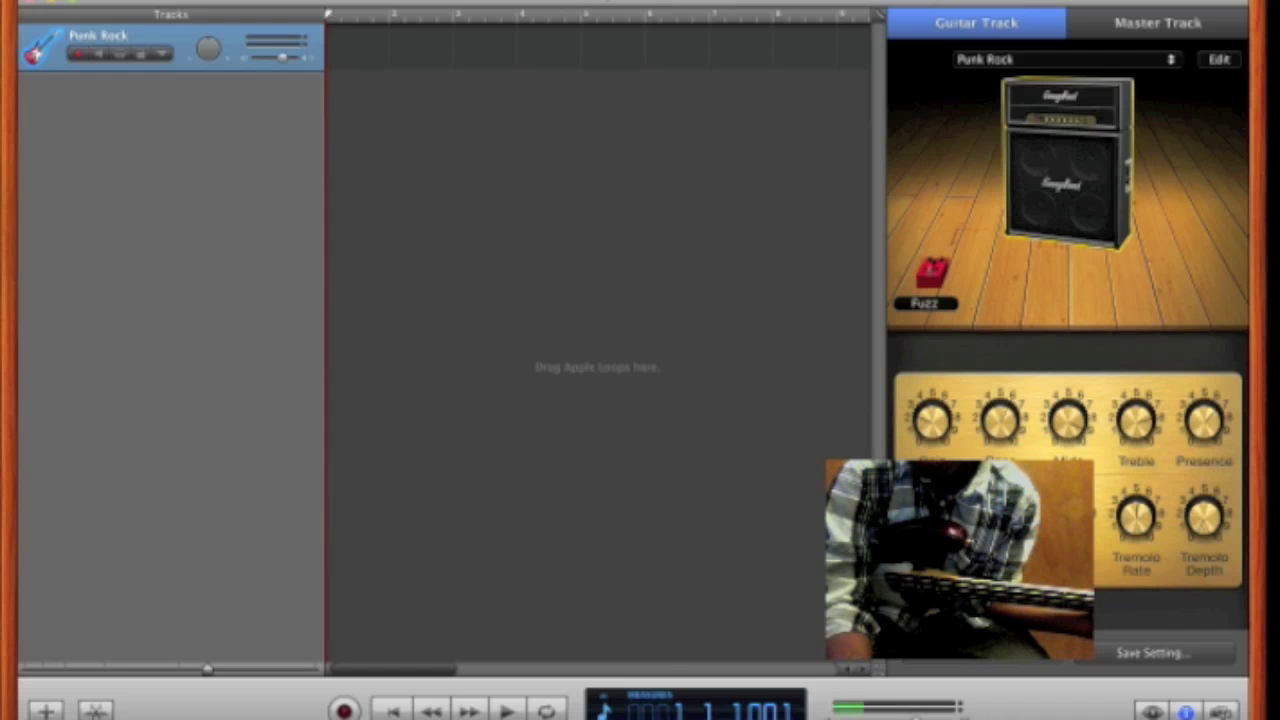
{"action": "left_click", "coordinate": [1067, 351]}
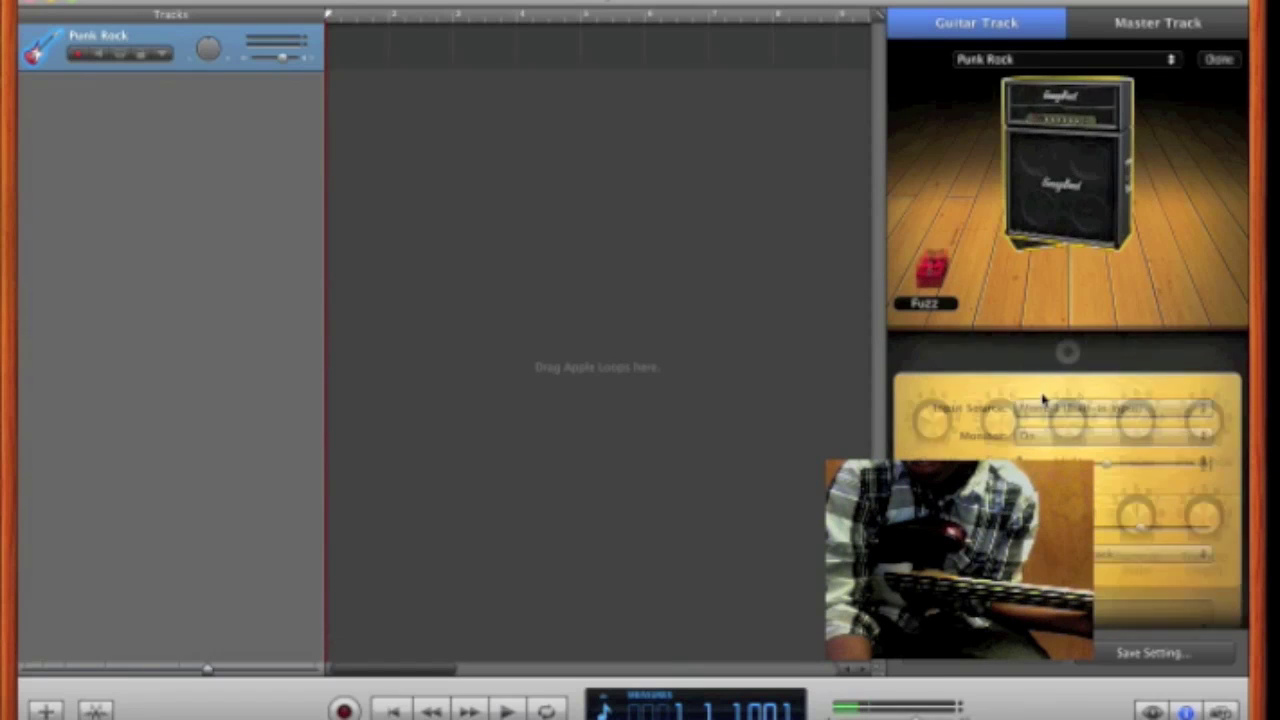